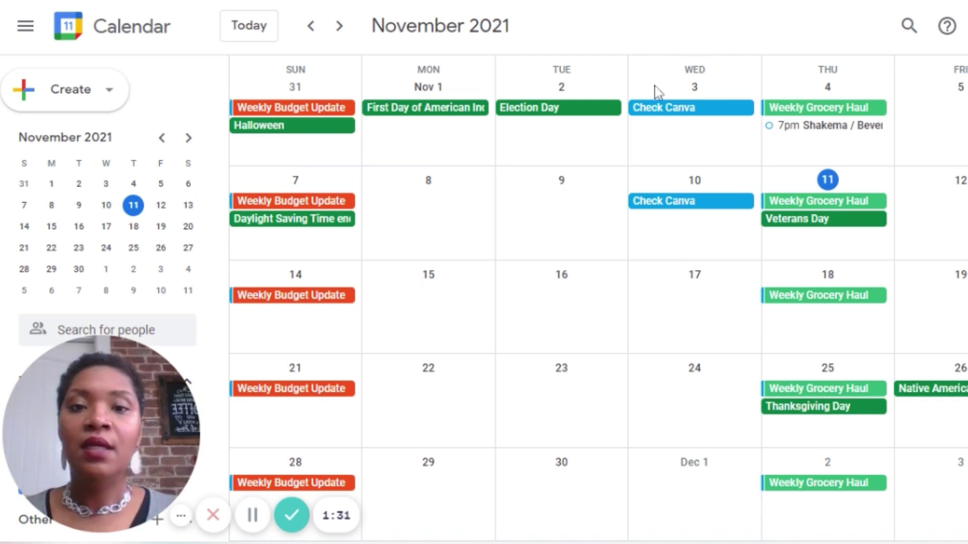
Step: Remove the November 3 "Check Canva" event together with all following events in its recurring series
{"action": "left_click", "coordinate": [716, 115]}
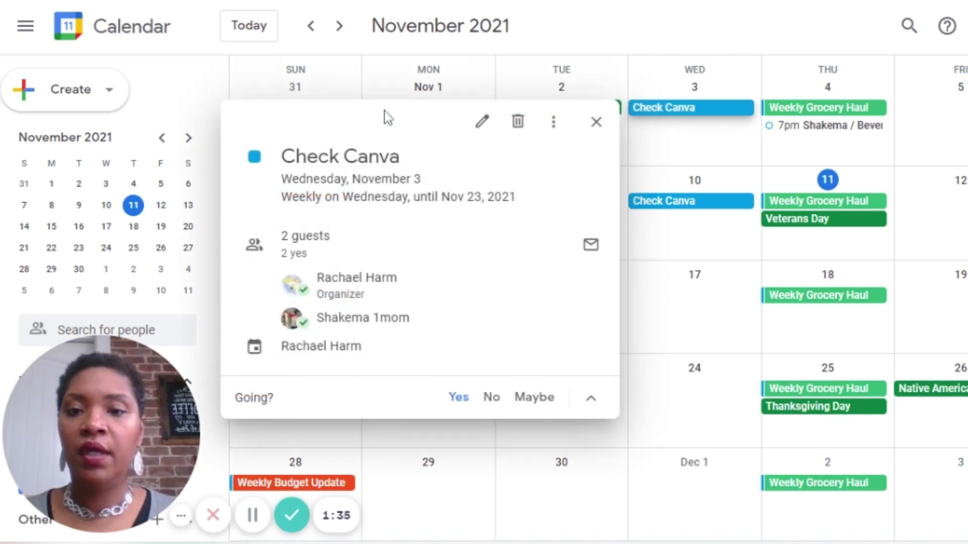
{"action": "left_click", "coordinate": [518, 123]}
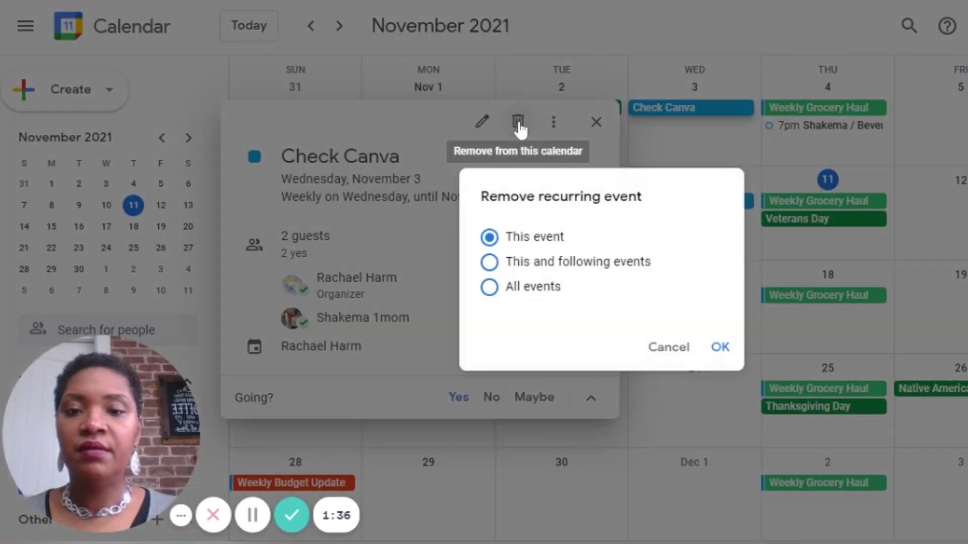
{"action": "left_click", "coordinate": [489, 262]}
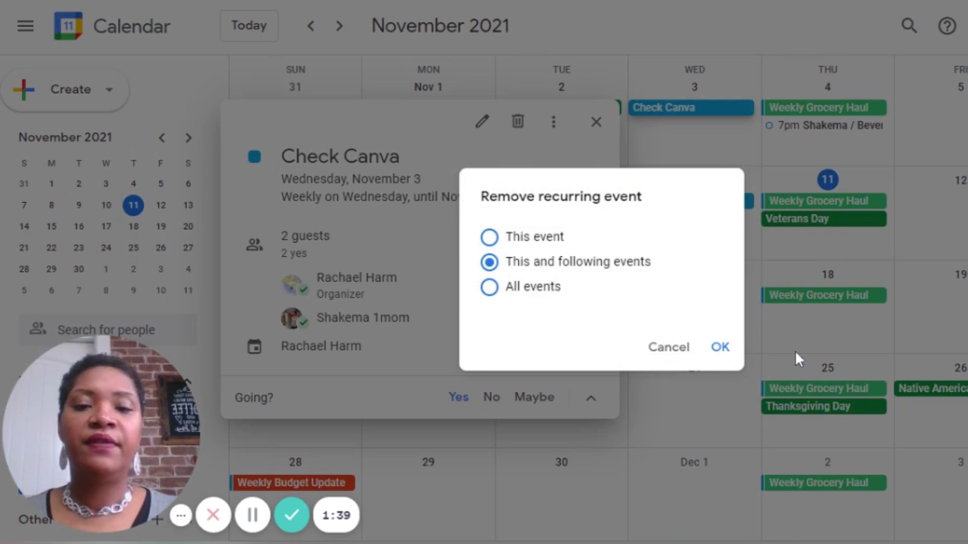
{"action": "left_click", "coordinate": [720, 350]}
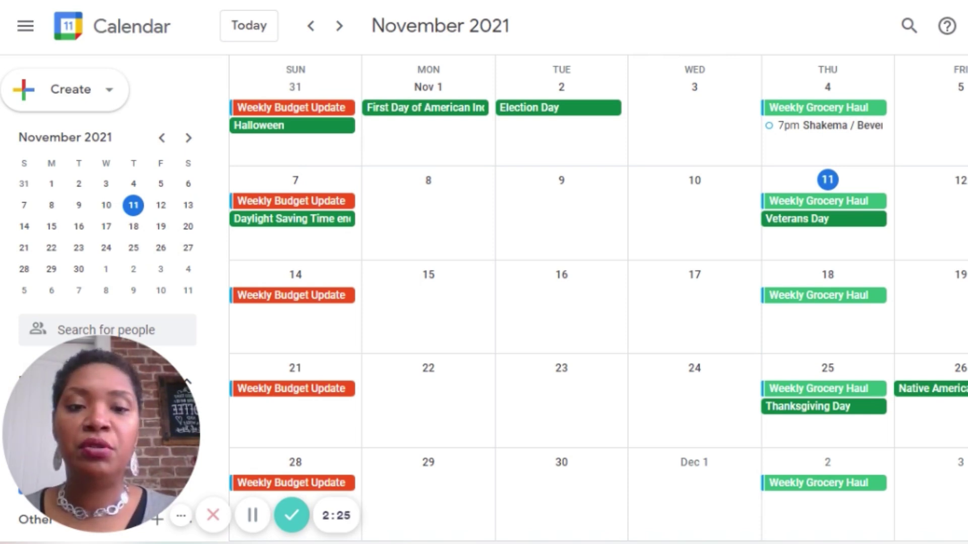
Step: Create a new all-day event on Thursday, November 11 and open its full set of options
{"action": "left_click", "coordinate": [831, 248]}
{"action": "left_click", "coordinate": [828, 244]}
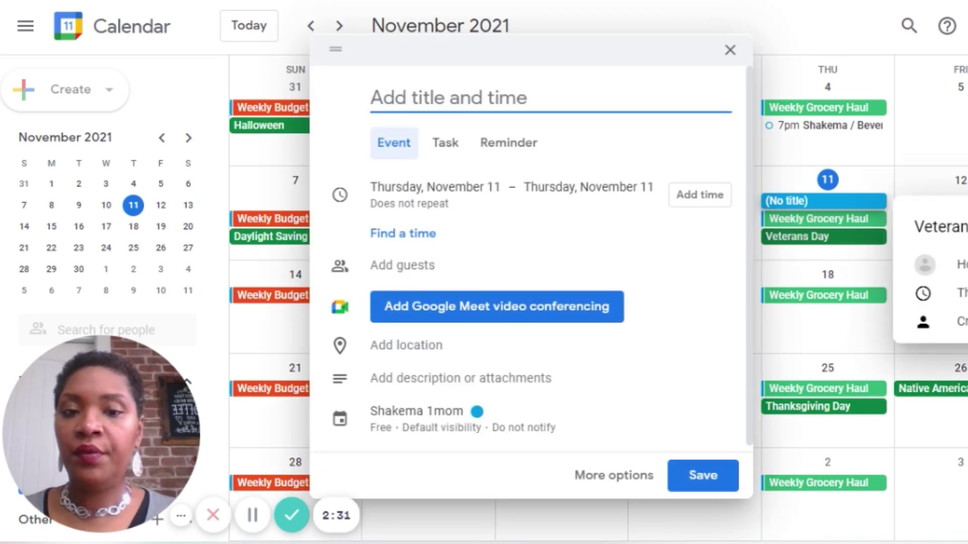
{"action": "left_click", "coordinate": [663, 222]}
{"action": "left_click", "coordinate": [614, 477]}
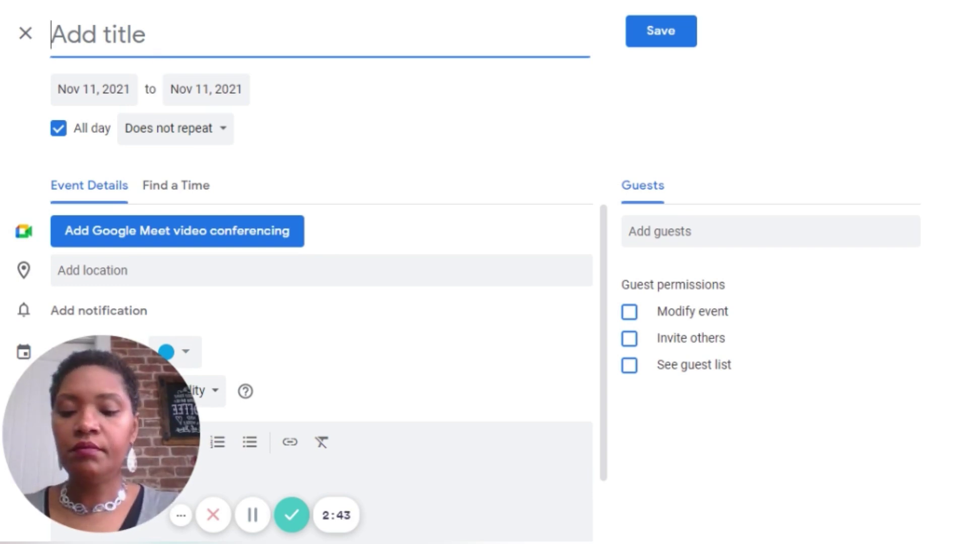
Step: Title the event "BBQ Chicken (Greens & Cheesy Cauliflower)"
{"action": "type", "text": "BB"}
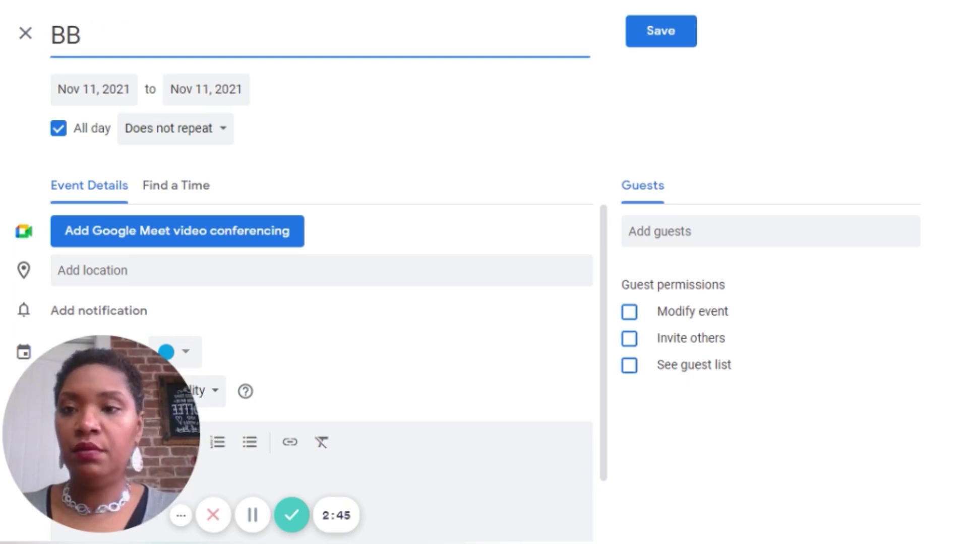
{"action": "type", "text": "Q Chick"}
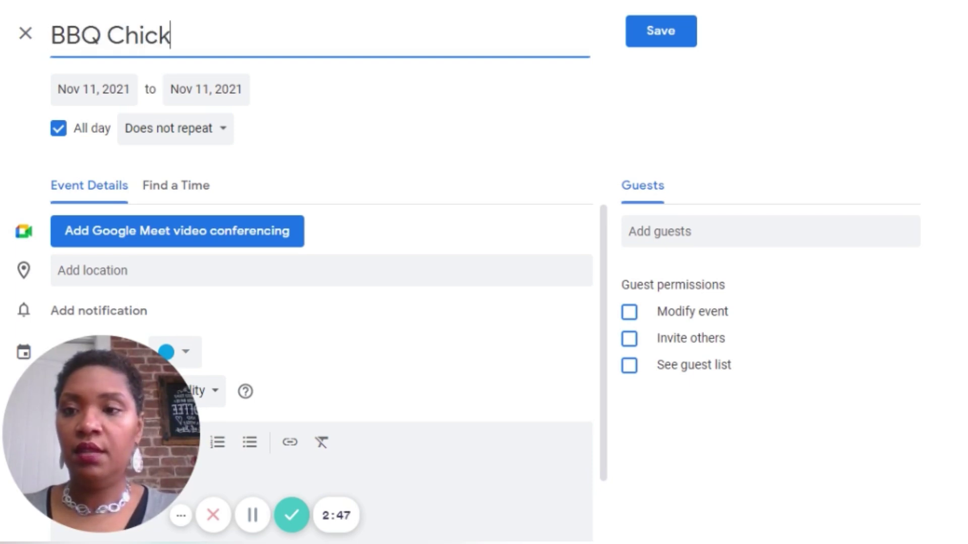
{"action": "type", "text": "en ("}
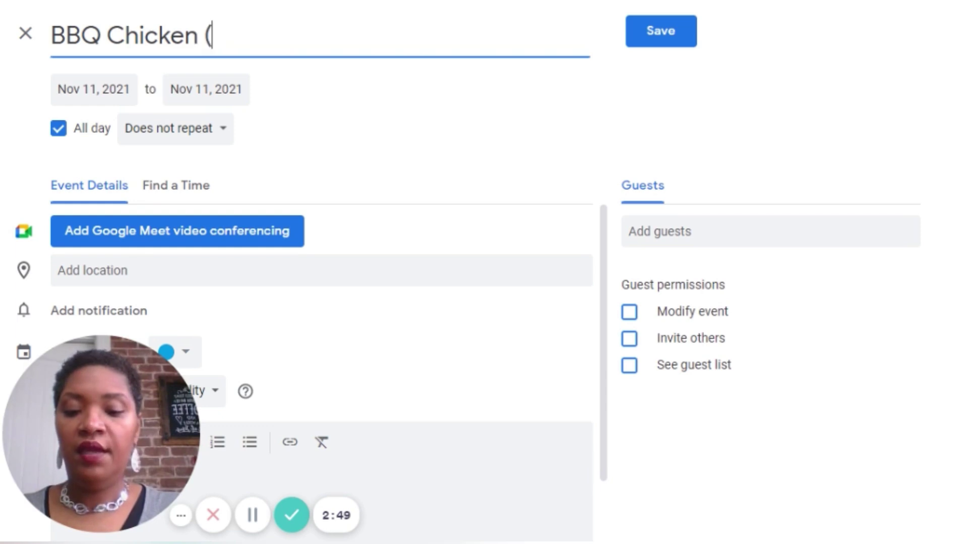
{"action": "type", "text": "Greens"}
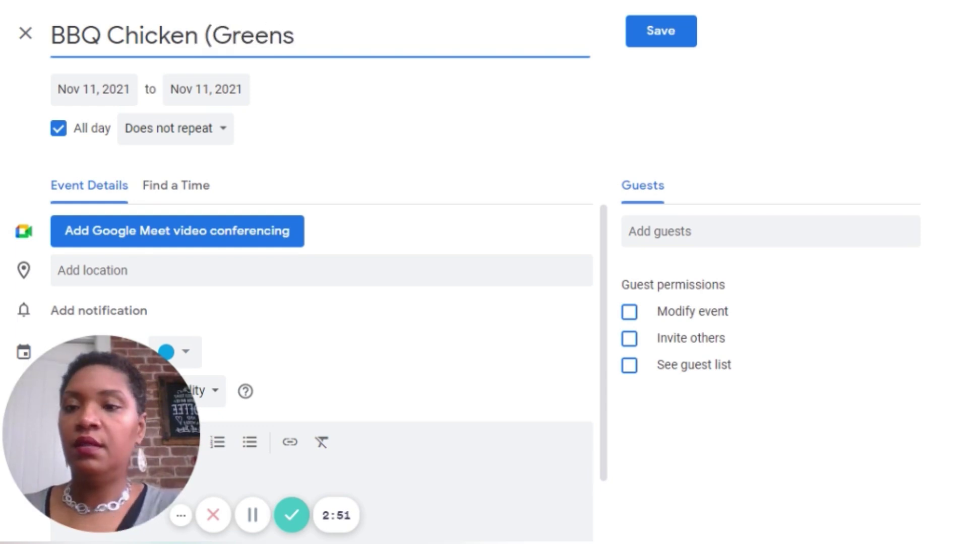
{"action": "type", "text": "& "}
{"action": "type", "text": "Chee"}
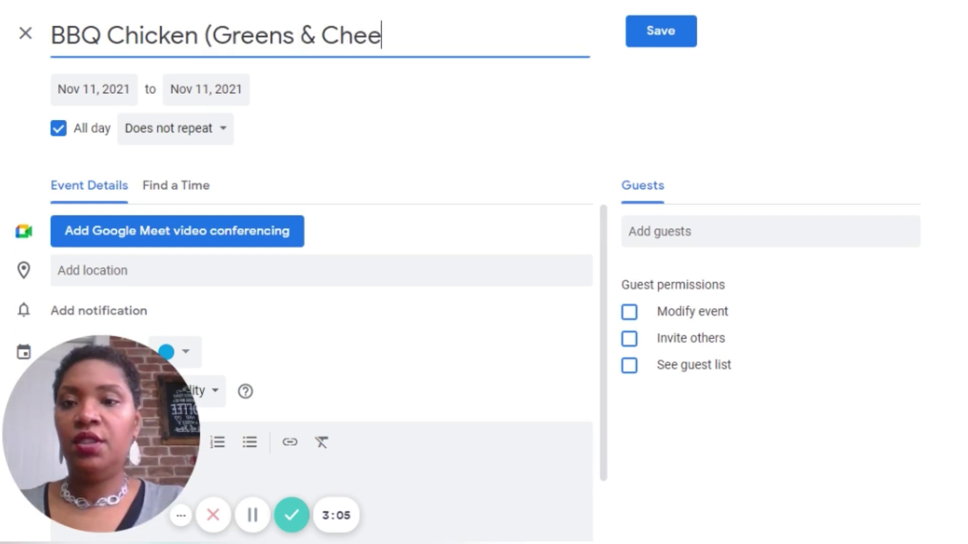
{"action": "type", "text": "sy Cauli"}
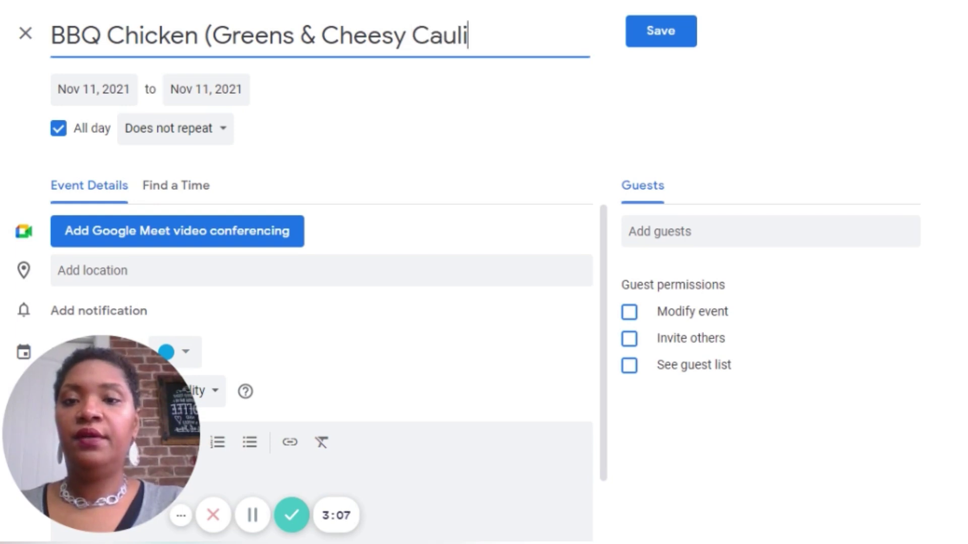
{"action": "type", "text": "flo"}
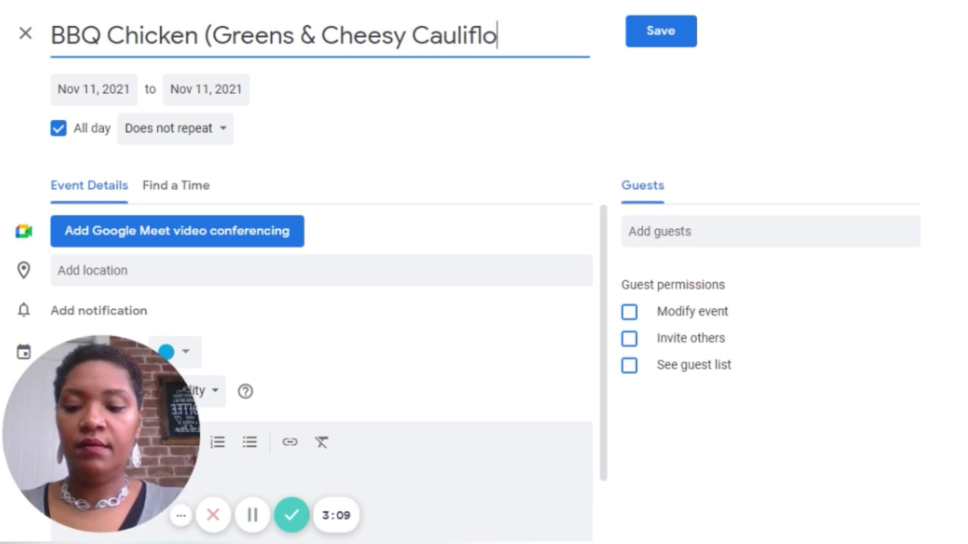
{"action": "type", "text": "wer)"}
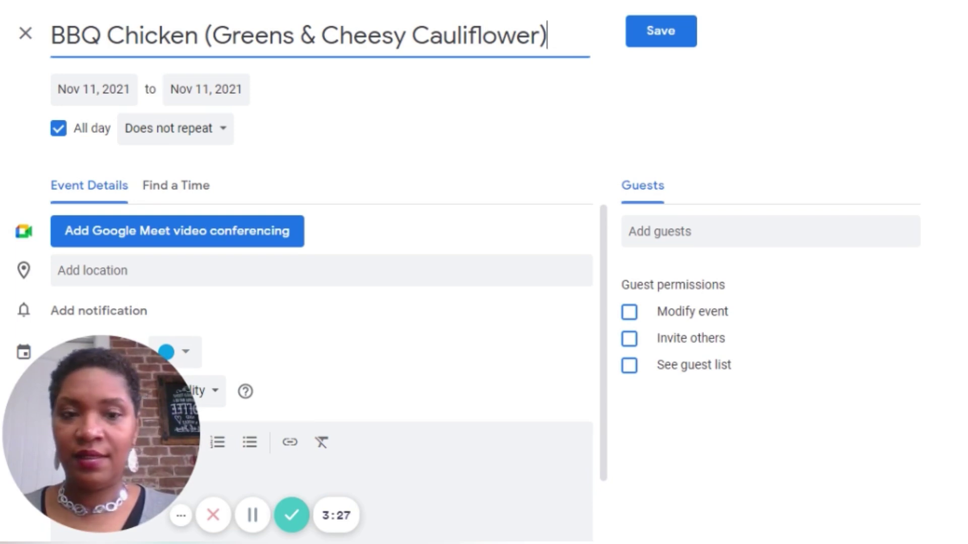
{"action": "key", "text": "Tab"}
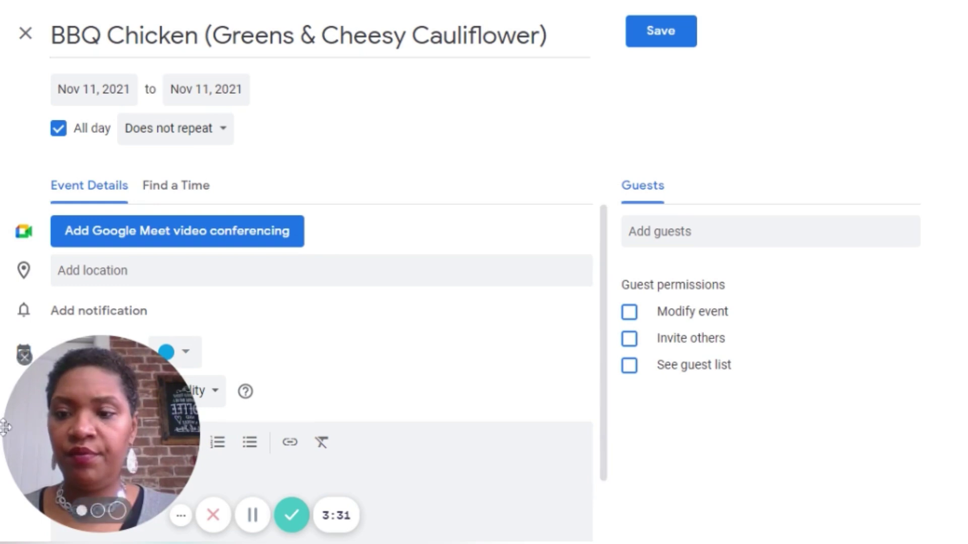
Step: Set the event's color to yellow
{"action": "left_click_drag", "start_coordinate": [46, 416], "coordinate": [817, 81]}
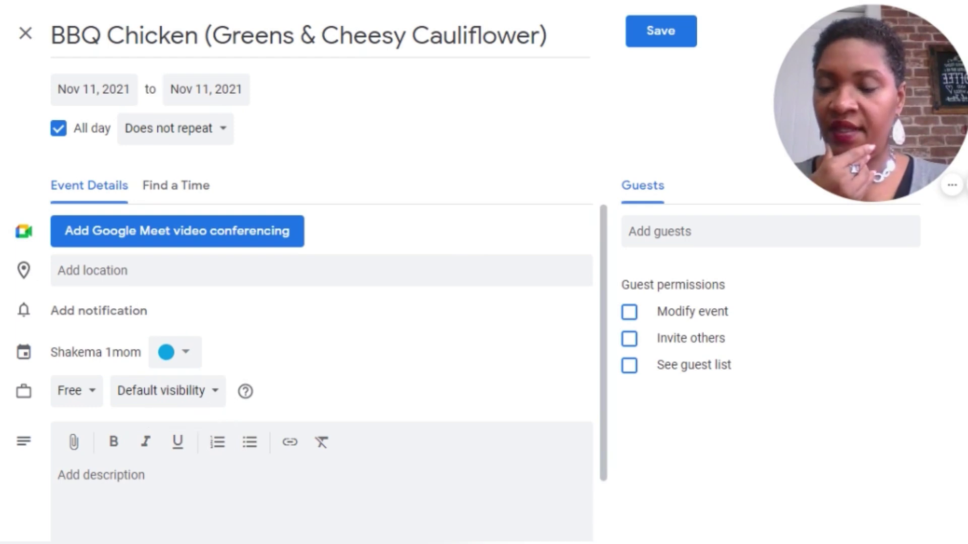
{"action": "left_click", "coordinate": [183, 353]}
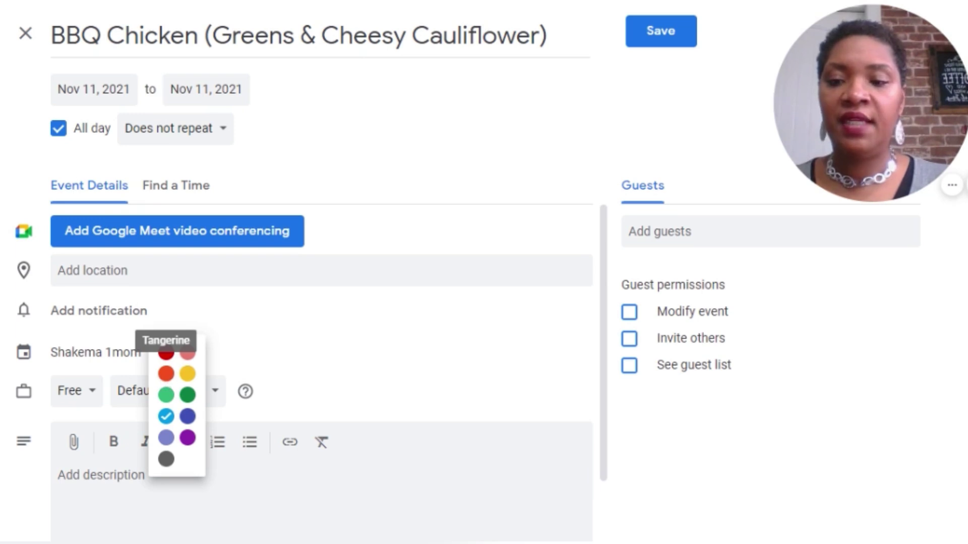
{"action": "left_click", "coordinate": [187, 374]}
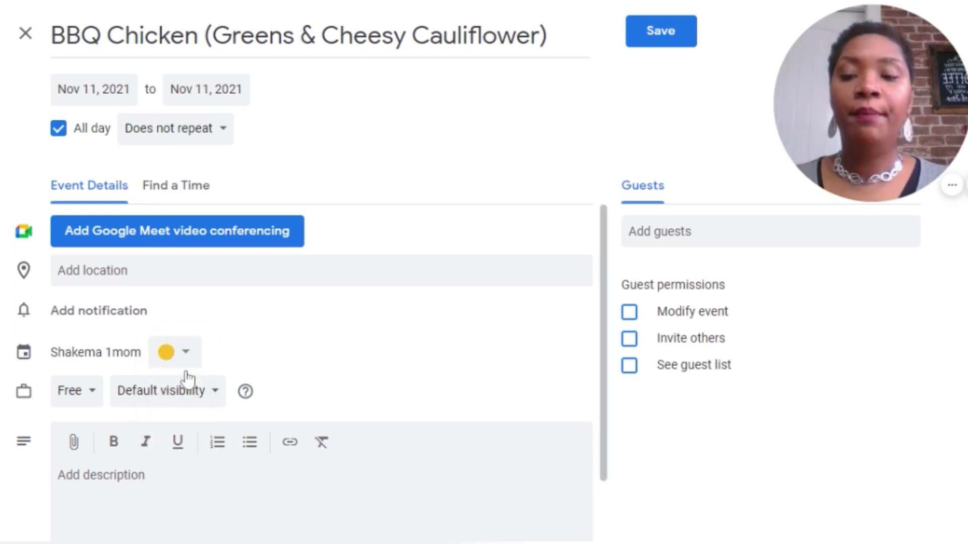
Step: Enter "Using Wing, Thighs, and Leg parts." as the first line of the event description
{"action": "left_click", "coordinate": [58, 475]}
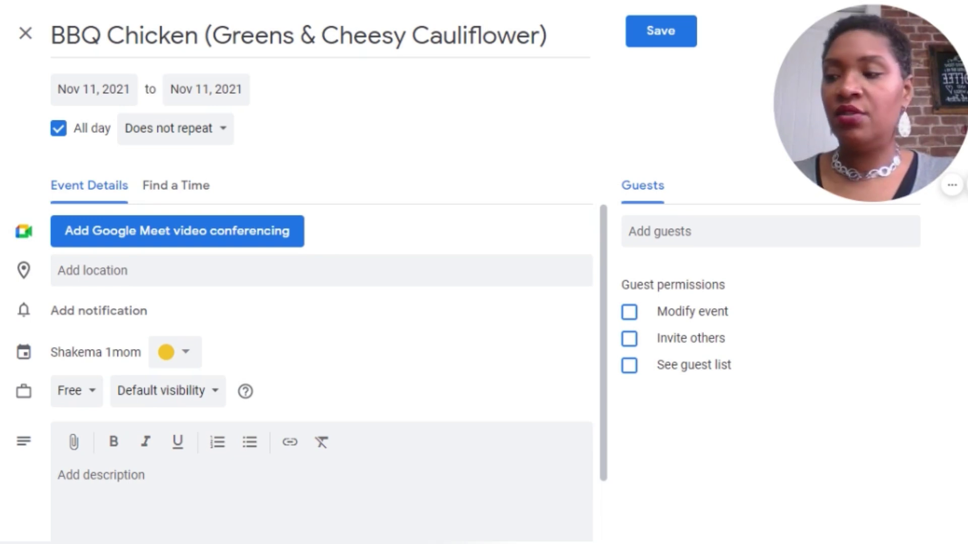
{"action": "type", "text": "JUsing"}
{"action": "key", "text": "BackSpace"}
{"action": "key", "text": "BackSpace"}
{"action": "key", "text": "BackSpace"}
{"action": "key", "text": "BackSpace"}
{"action": "key", "text": "BackSpace"}
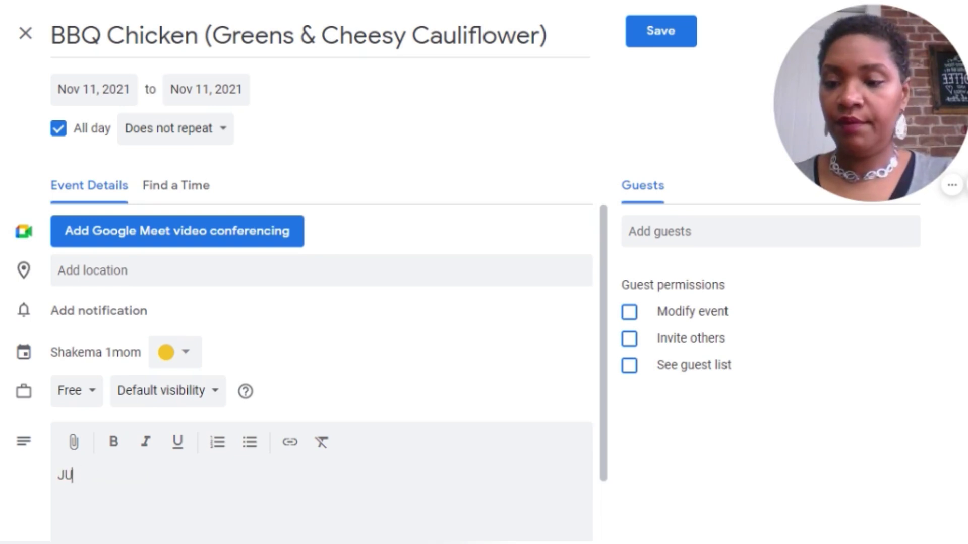
{"action": "type", "text": "Using Wing,"}
{"action": "key", "text": "BackSpace"}
{"action": "type", "text": ", Thigh,"}
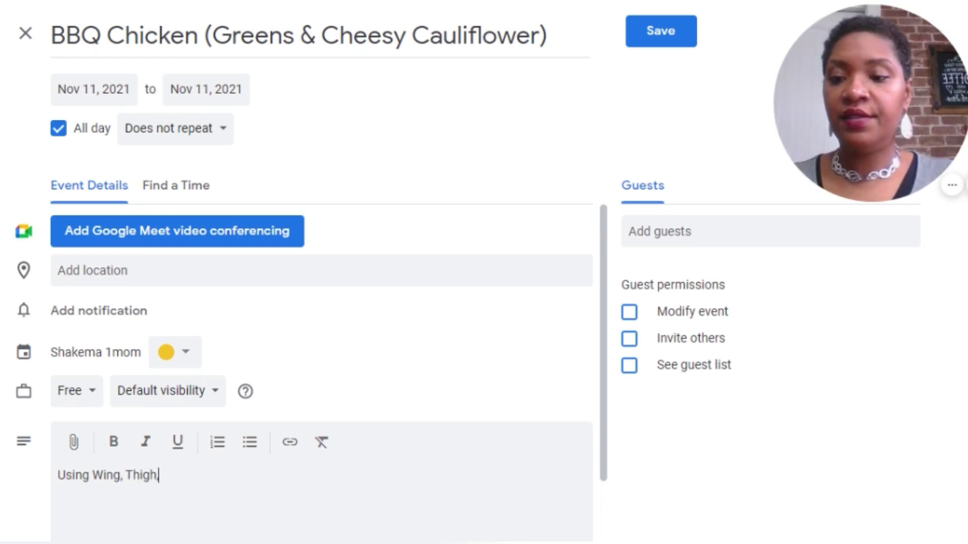
{"action": "key", "text": "BackSpace"}
{"action": "type", "text": "s, "}
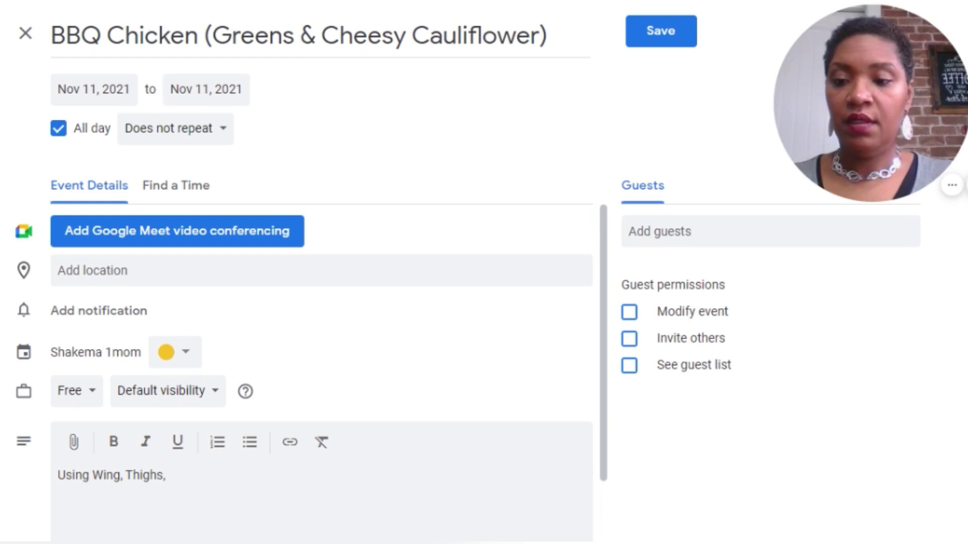
{"action": "type", "text": "and "}
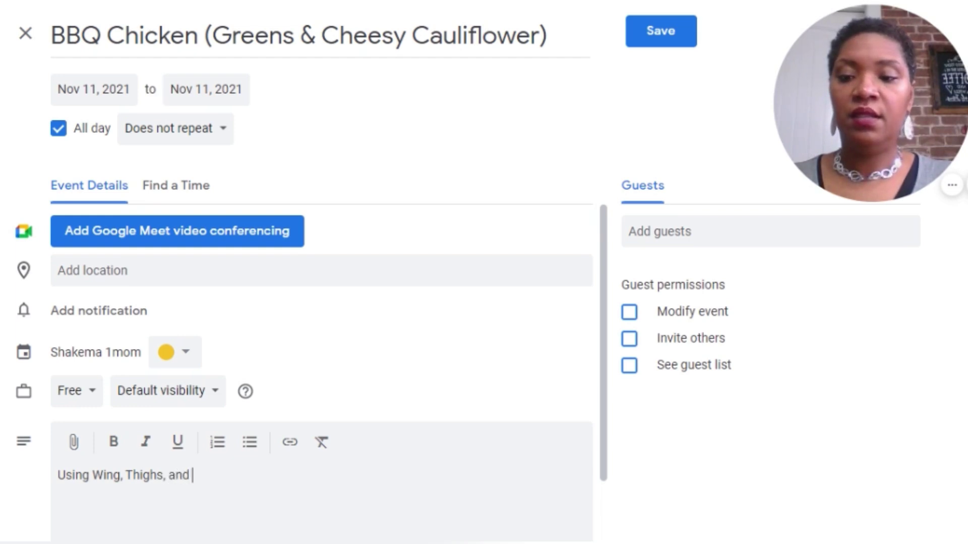
{"action": "type", "text": "Leg parts"}
{"action": "key", "text": "BackSpace"}
{"action": "type", "text": "par"}
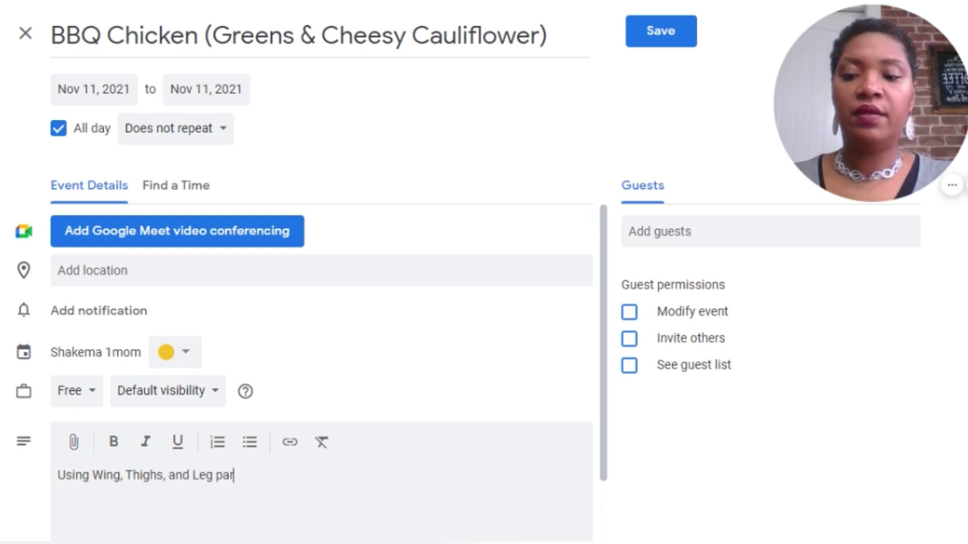
{"action": "type", "text": "ts."}
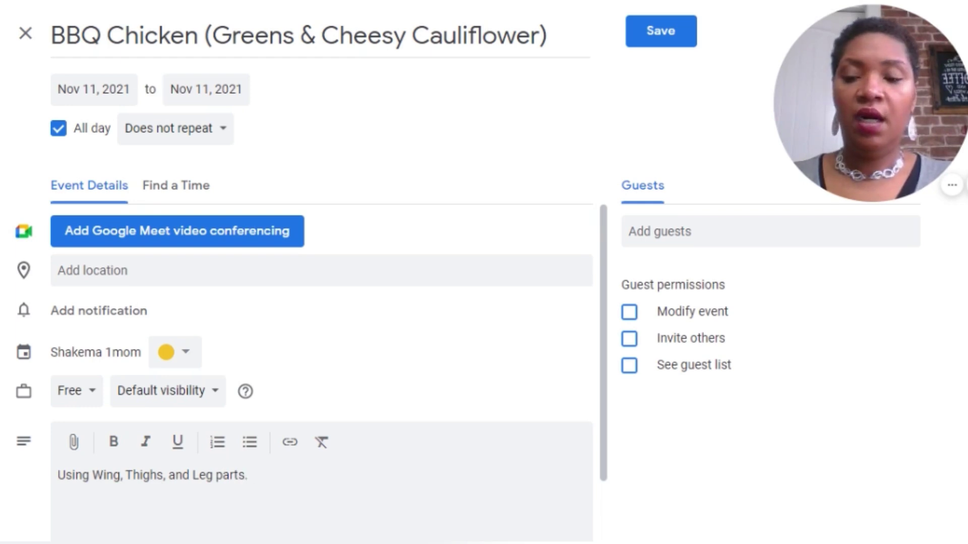
Step: Add a second description line reading "Sugar Free BBQ Sauce"
{"action": "key", "text": "Return"}
{"action": "type", "text": "S"}
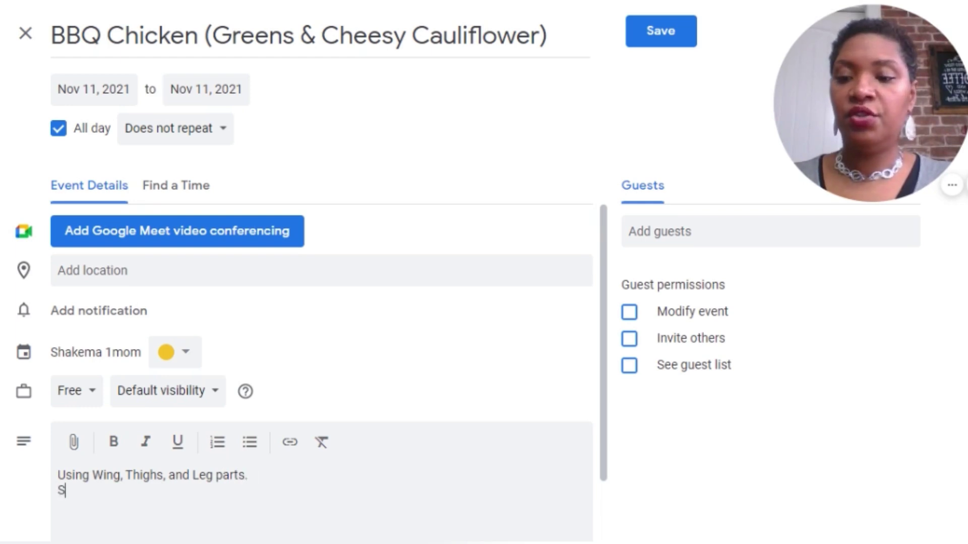
{"action": "type", "text": "ugar Fre"}
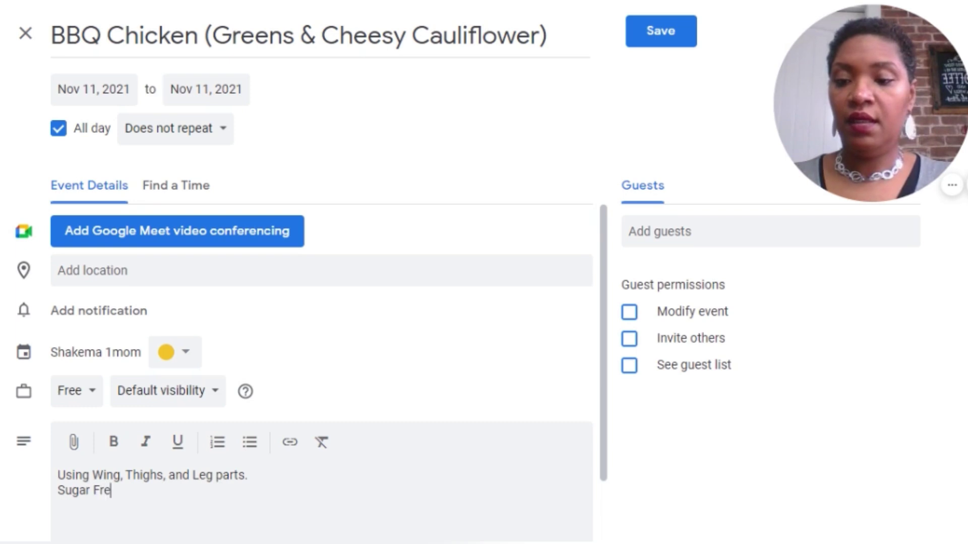
{"action": "type", "text": "e BBQSauce"}
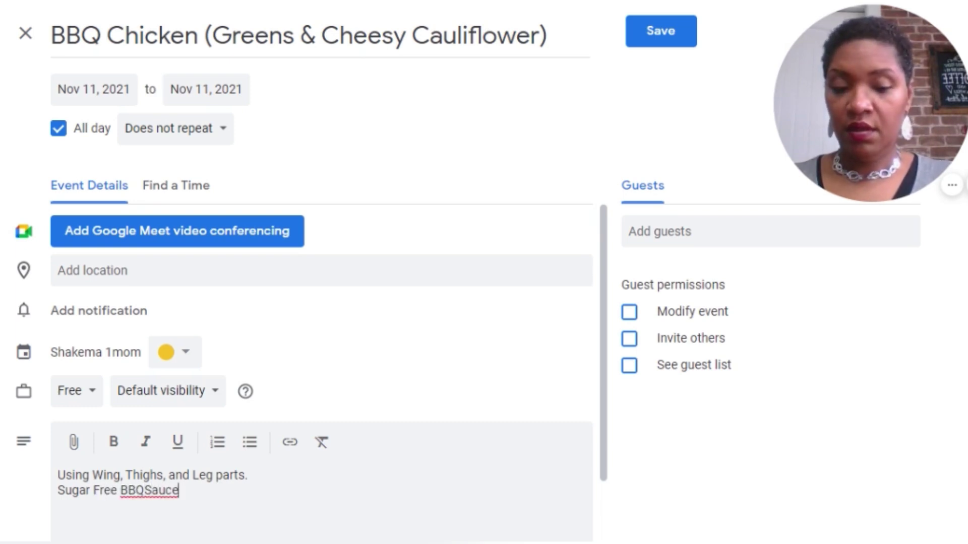
{"action": "key", "text": "Return"}
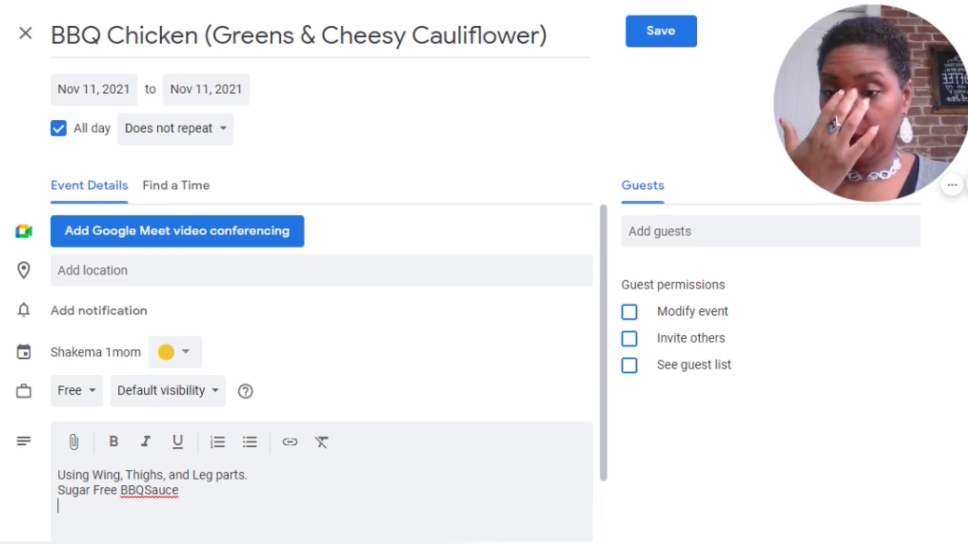
{"action": "key", "text": "BackSpace"}
{"action": "key", "text": "Left"}
{"action": "key", "text": "Left"}
{"action": "key", "text": "Left"}
{"action": "key", "text": "Left"}
{"action": "key", "text": "Left"}
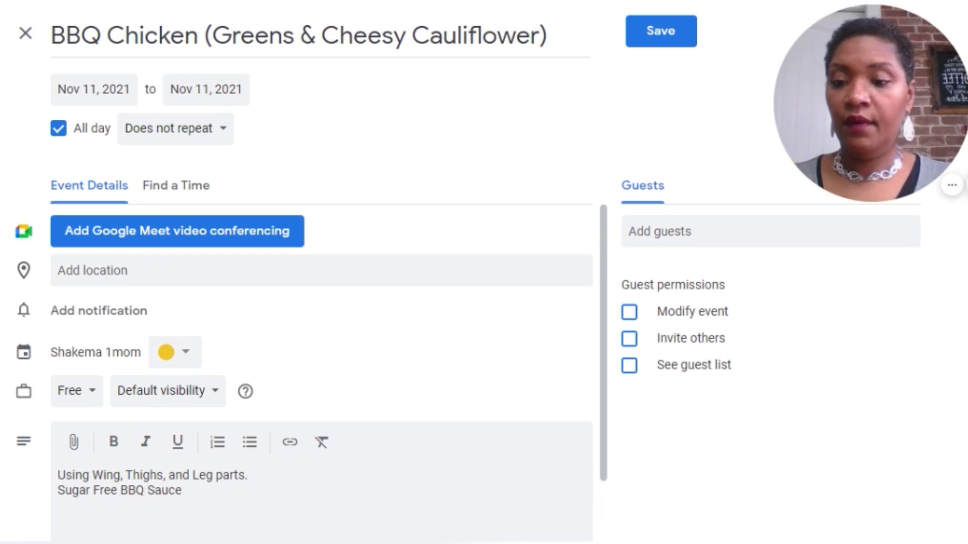
Step: Add a third description line reading "Start meal at 5"
{"action": "key", "text": "End"}
{"action": "key", "text": "Return"}
{"action": "type", "text": "St"}
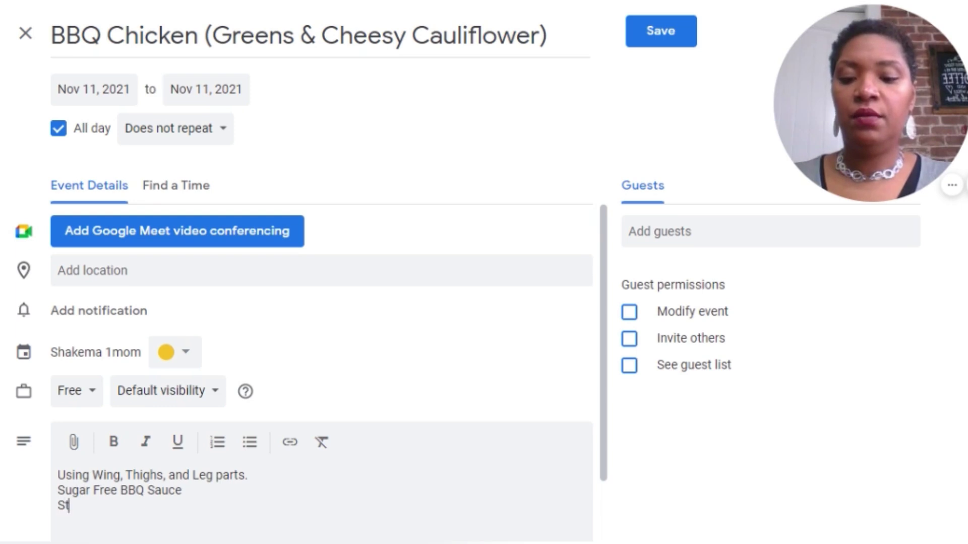
{"action": "type", "text": "art meal ar"}
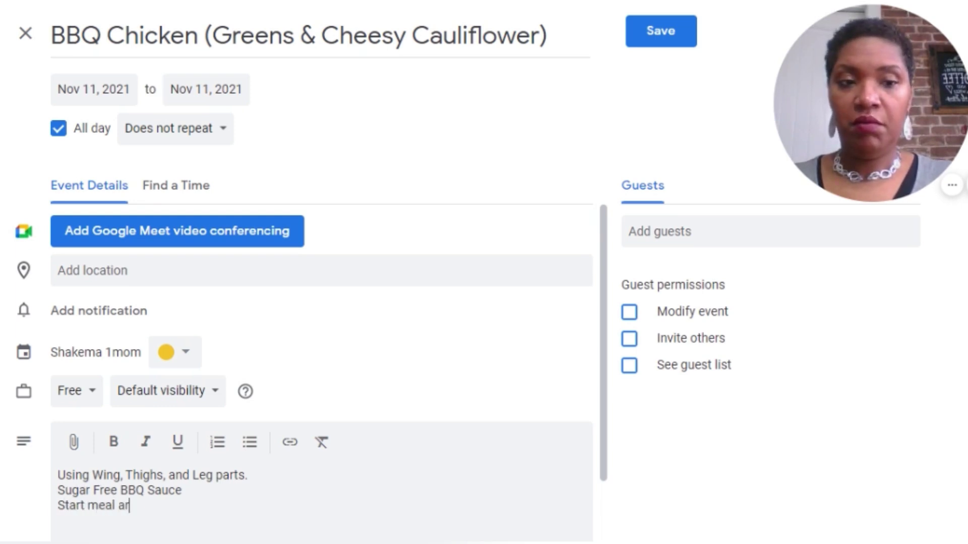
{"action": "key", "text": "BackSpace"}
{"action": "type", "text": "t "}
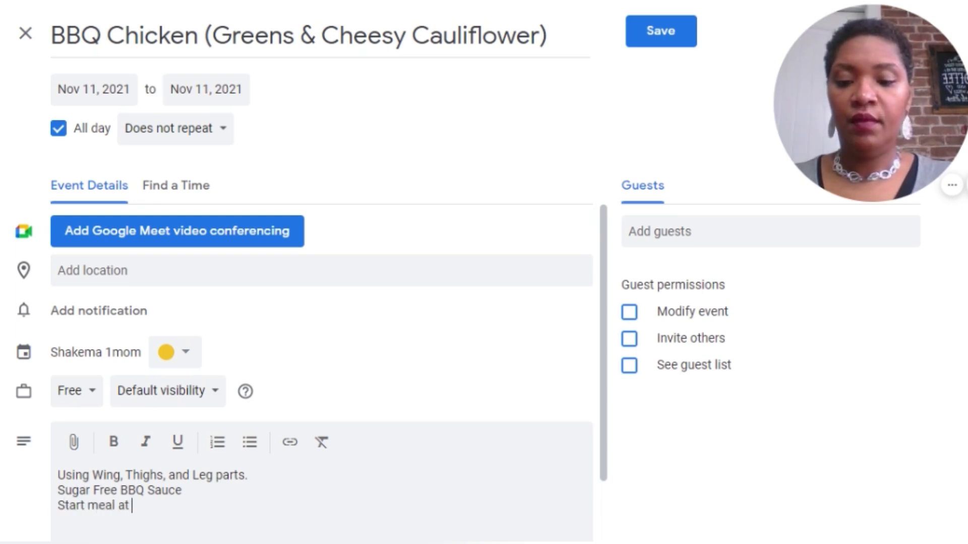
{"action": "type", "text": "5"}
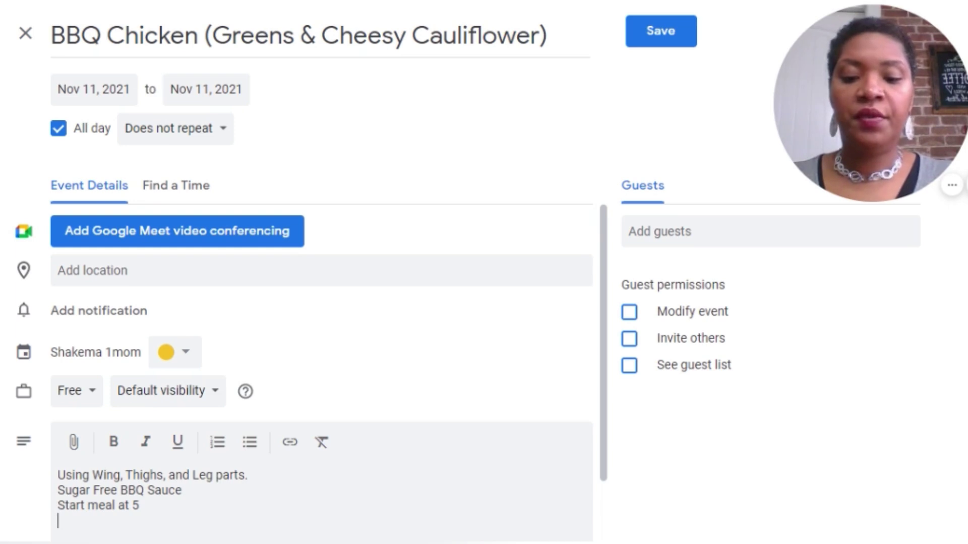
Step: Add a fourth description line reading "Keto Biscuits"
{"action": "type", "text": "Keto"}
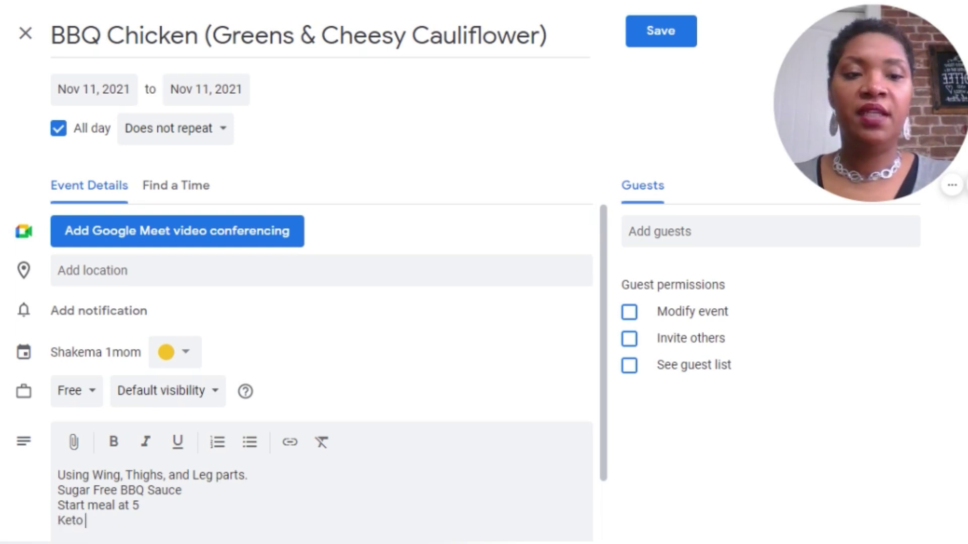
{"action": "type", "text": " Biscui"}
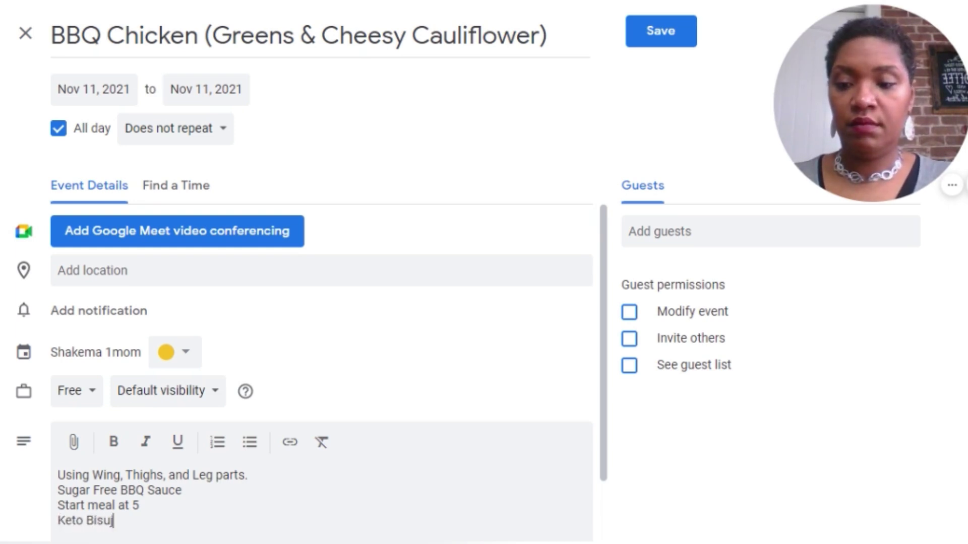
{"action": "key", "text": "BackSpace"}
{"action": "key", "text": "BackSpace"}
{"action": "type", "text": "uits"}
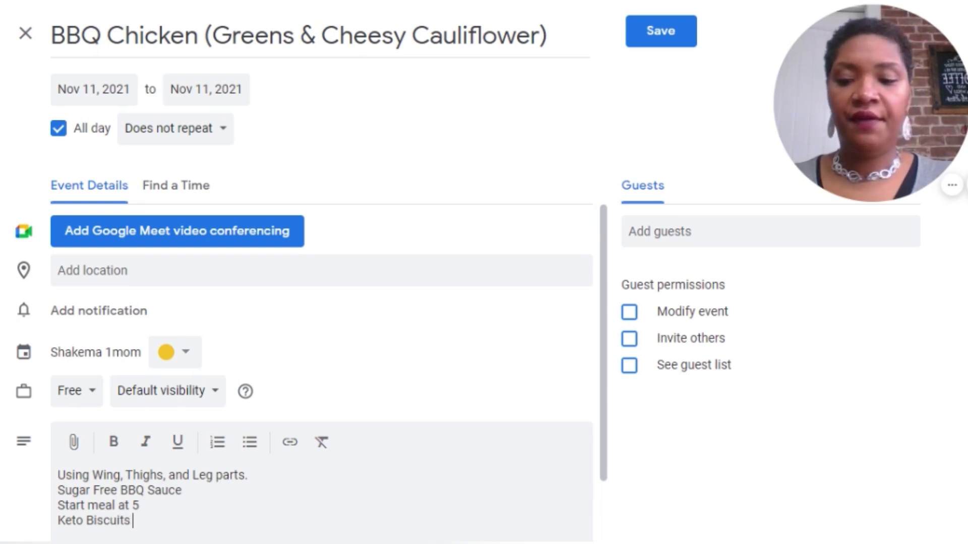
Step: Append "(Almond Flour from walmart)" to the Keto Biscuits line and save the event
{"action": "type", "text": " ("}
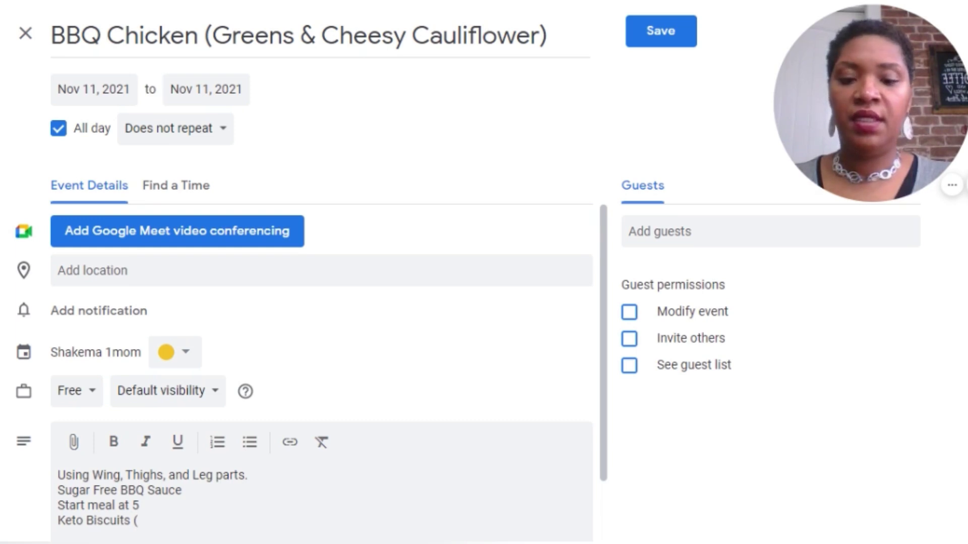
{"action": "type", "text": "Almo"}
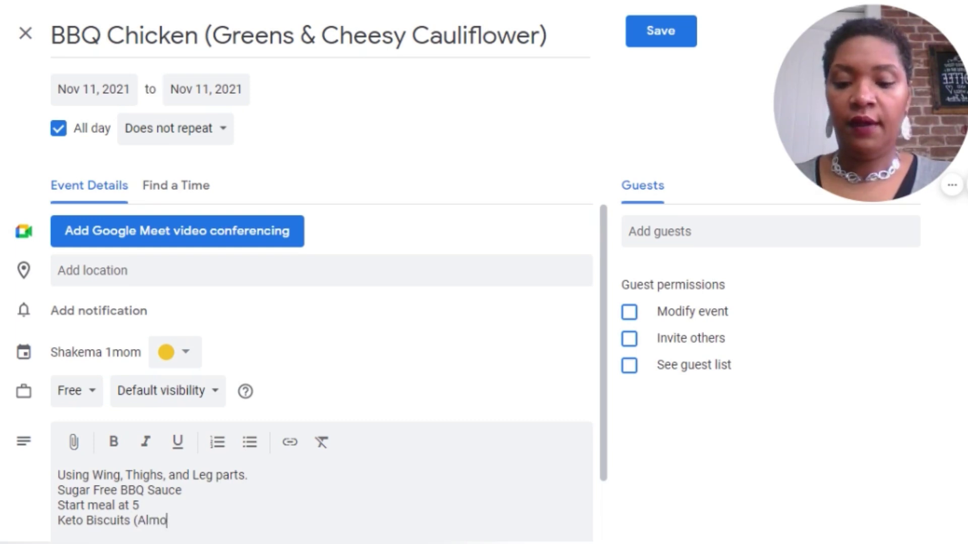
{"action": "type", "text": "nd Flo"}
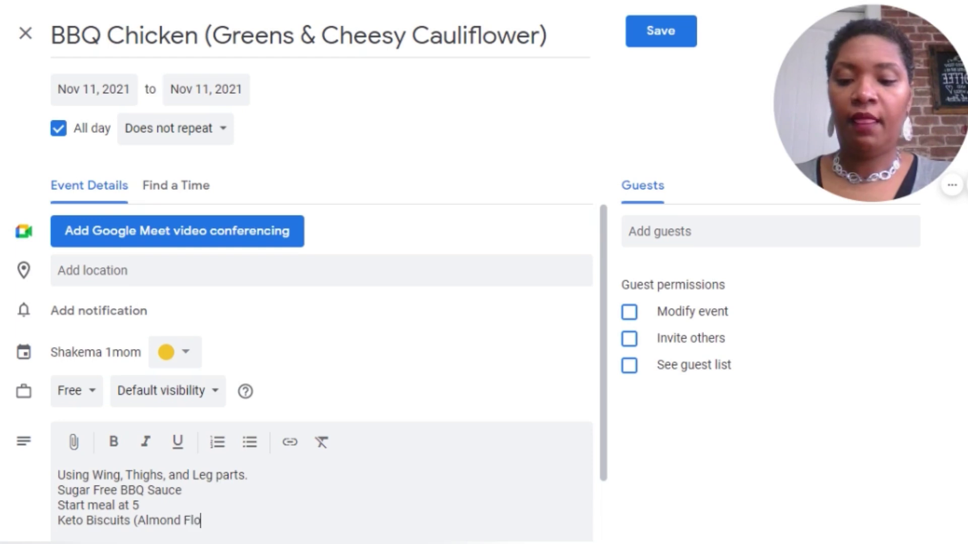
{"action": "type", "text": "ur from wal"}
{"action": "type", "text": "mat"}
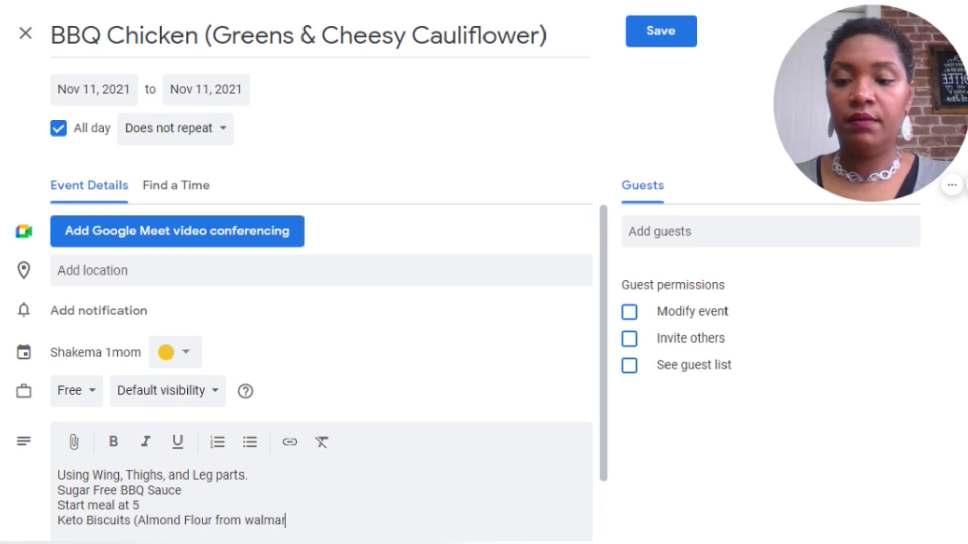
{"action": "key", "text": "BackSpace"}
{"action": "type", "text": "rt)"}
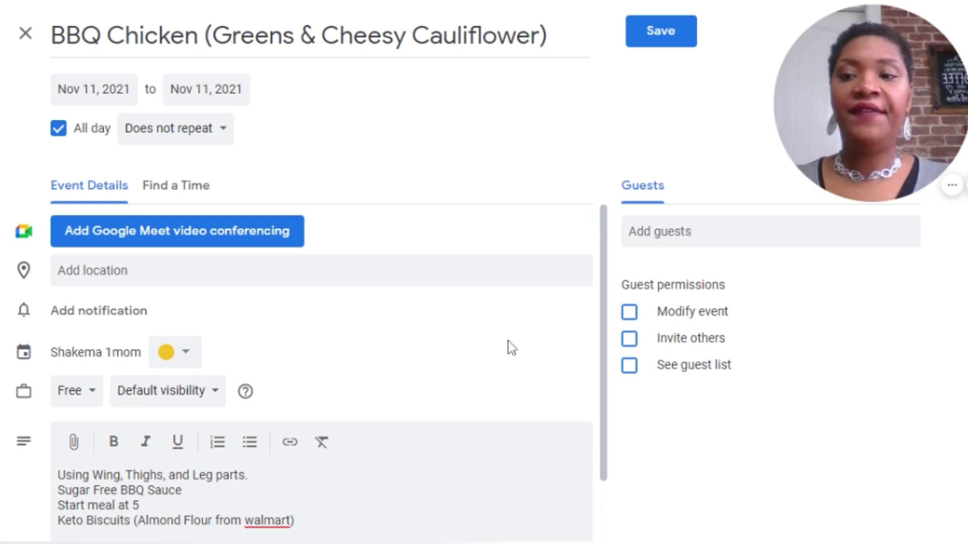
{"action": "left_click", "coordinate": [660, 31]}
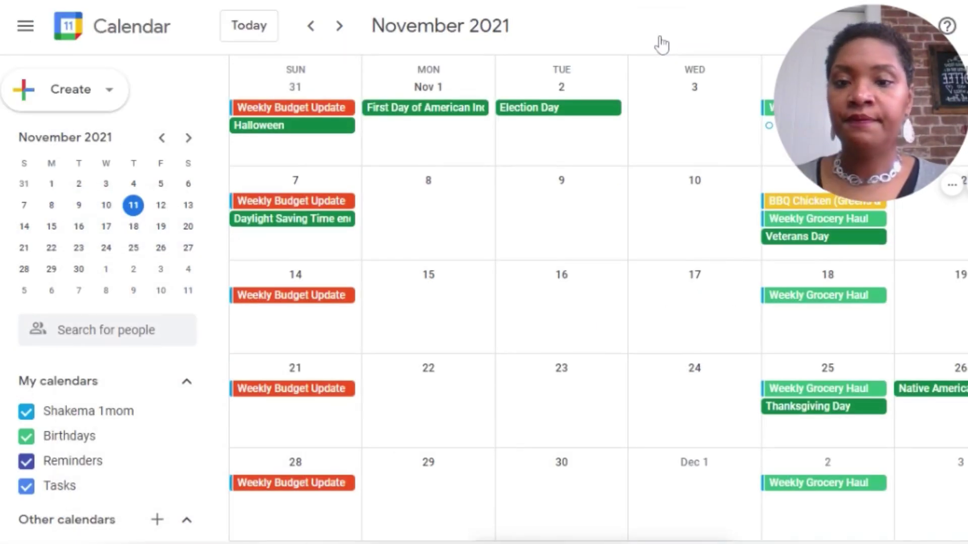
Step: Change the November 11 BBQ Chicken event's color to light blue in the month view and review its details
{"action": "left_click_drag", "start_coordinate": [859, 102], "coordinate": [83, 431]}
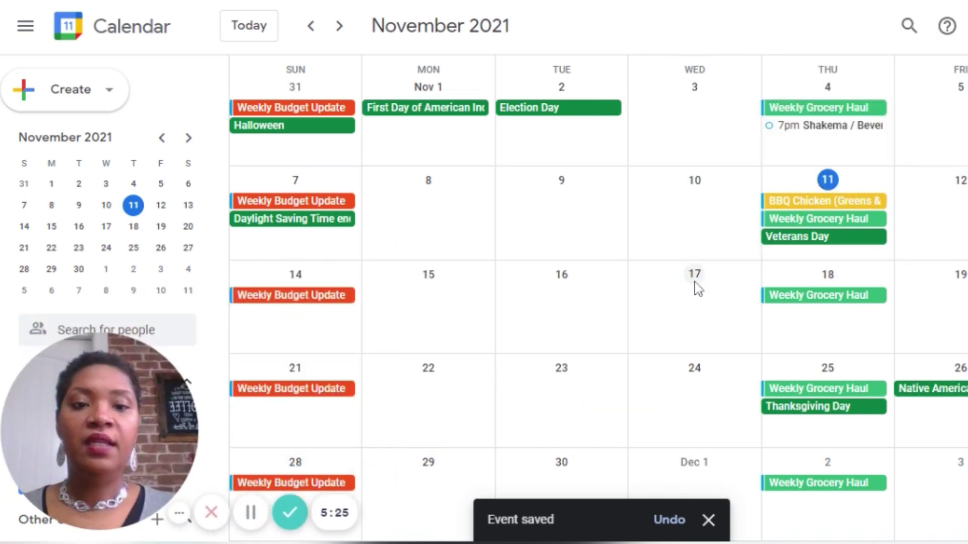
{"action": "right_click", "coordinate": [844, 208]}
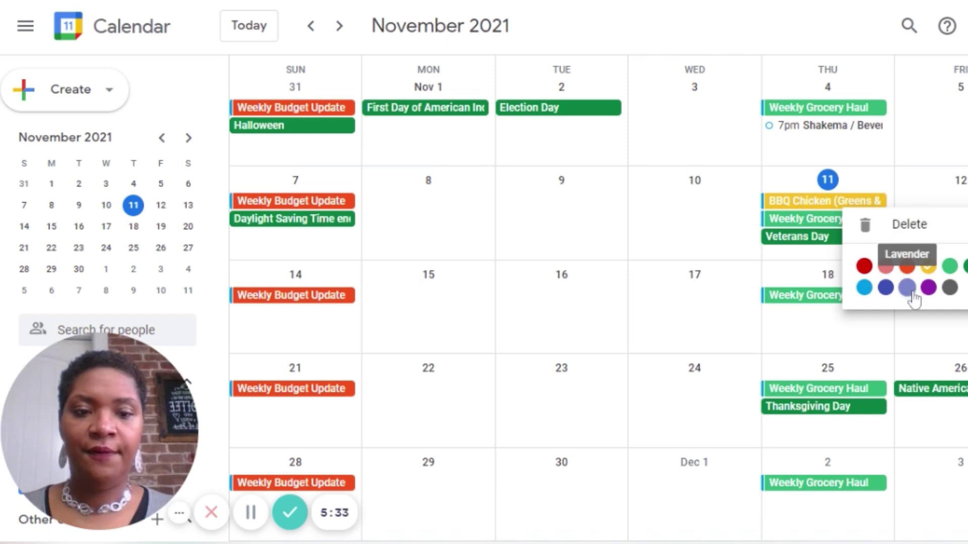
{"action": "left_click", "coordinate": [864, 288]}
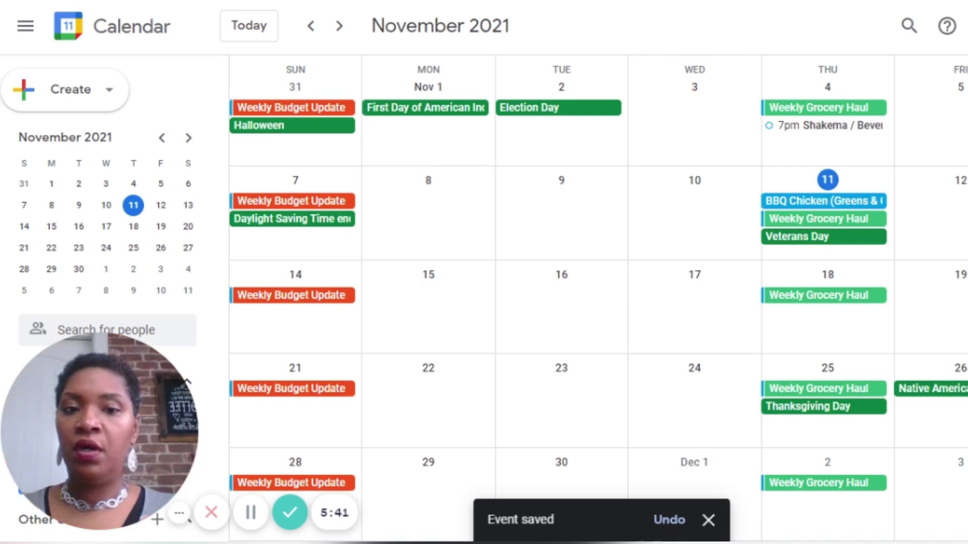
{"action": "left_click", "coordinate": [829, 204]}
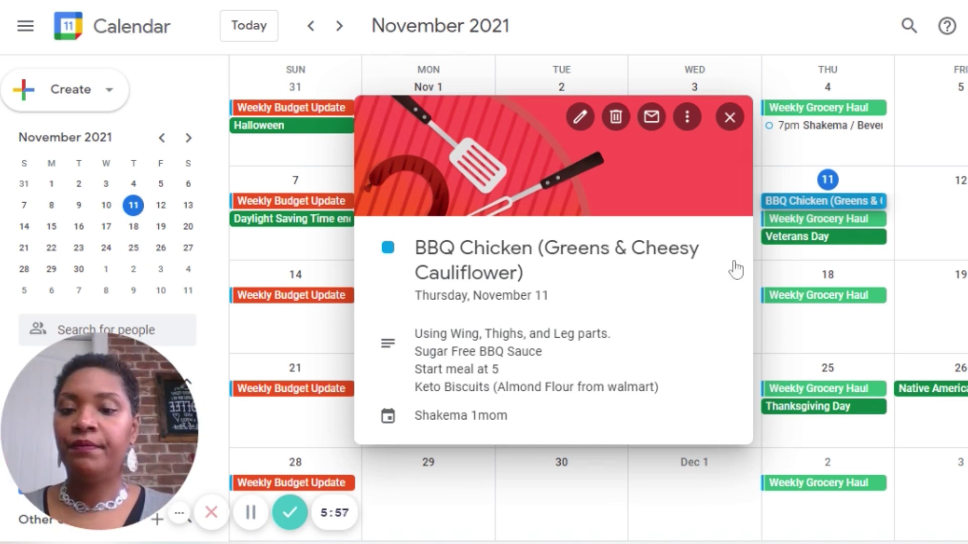
{"action": "left_click", "coordinate": [252, 520]}
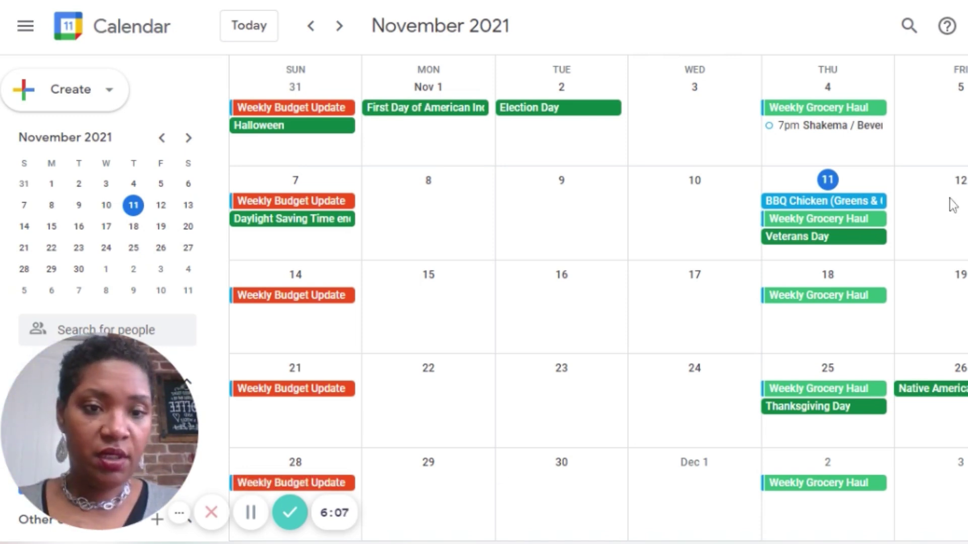
Step: Start a detailed all-day event on November 12, 2021 and title it "Pork Chops & Apples"
{"action": "left_click", "coordinate": [952, 214]}
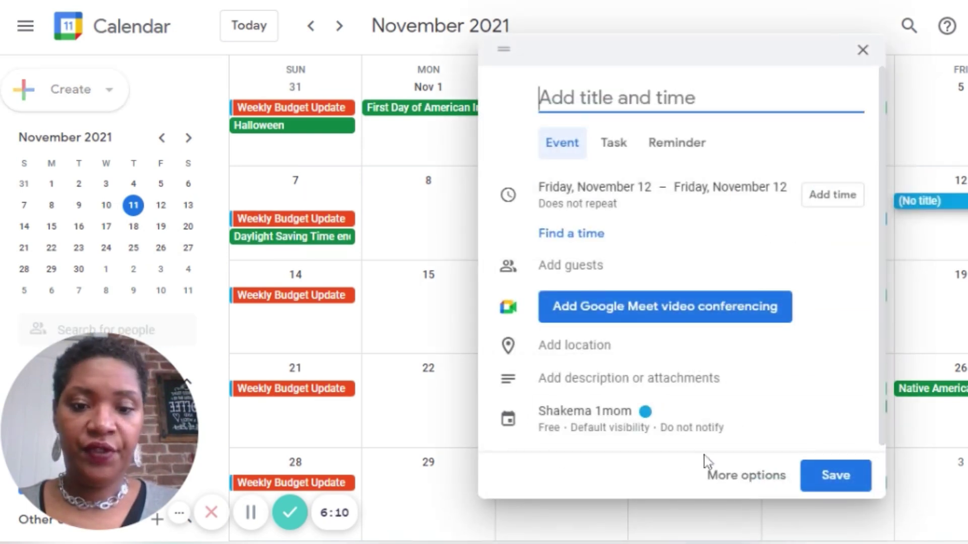
{"action": "left_click", "coordinate": [739, 477]}
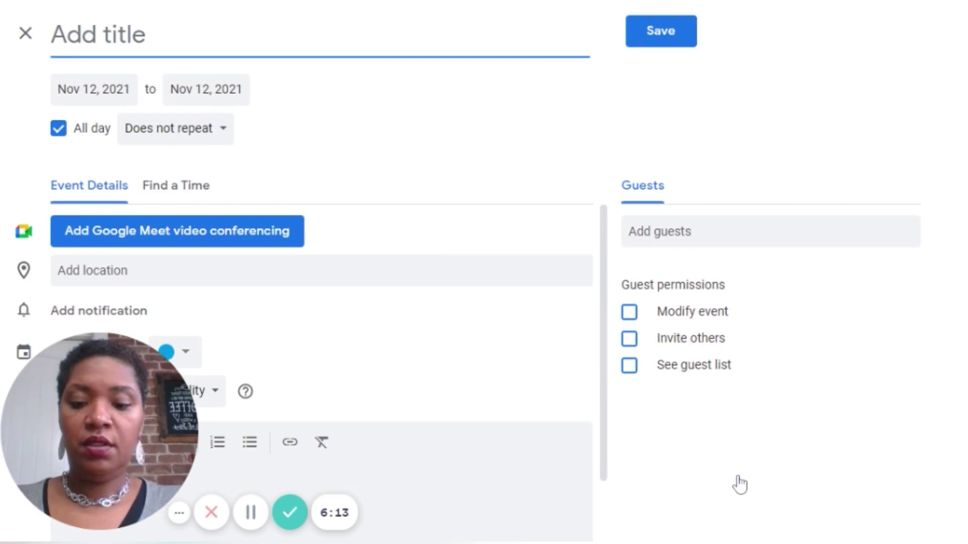
{"action": "type", "text": "Pork Chop;s"}
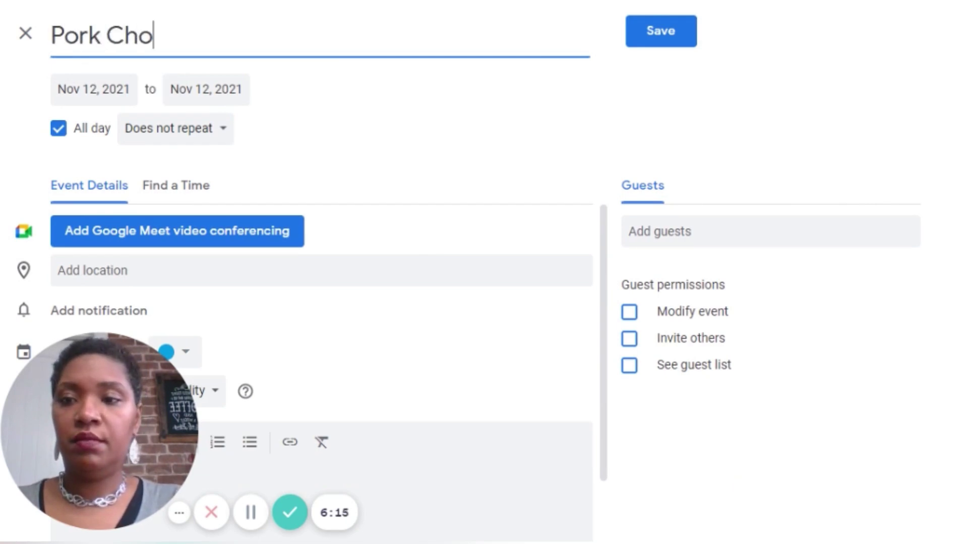
{"action": "key", "text": "BackSpace"}
{"action": "key", "text": "BackSpace"}
{"action": "left_click", "coordinate": [741, 481]}
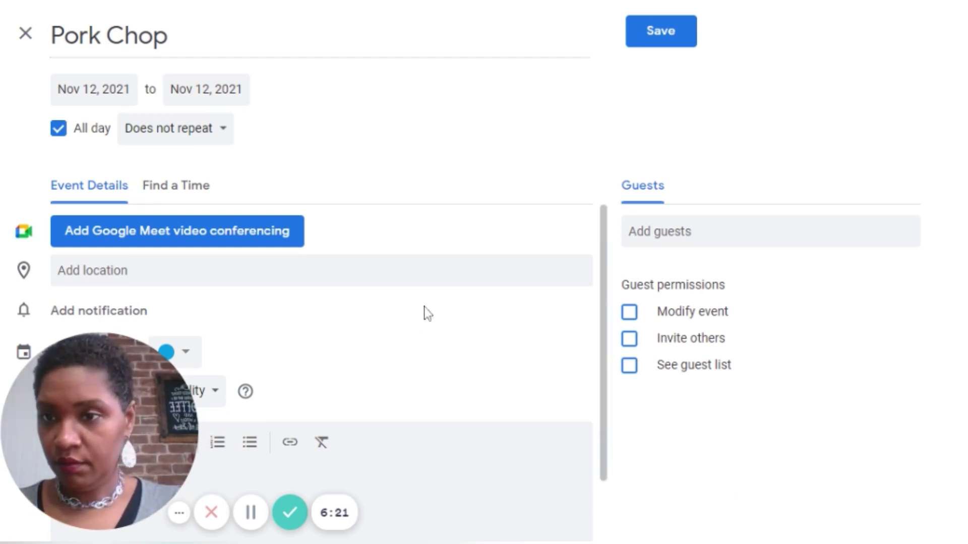
{"action": "left_click", "coordinate": [211, 36]}
{"action": "type", "text": "s"}
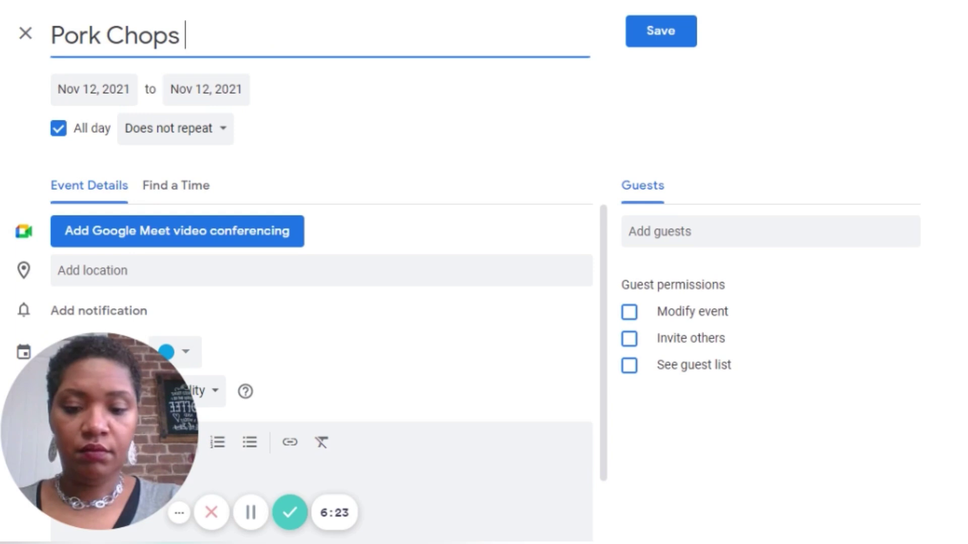
{"action": "type", "text": " & Apples"}
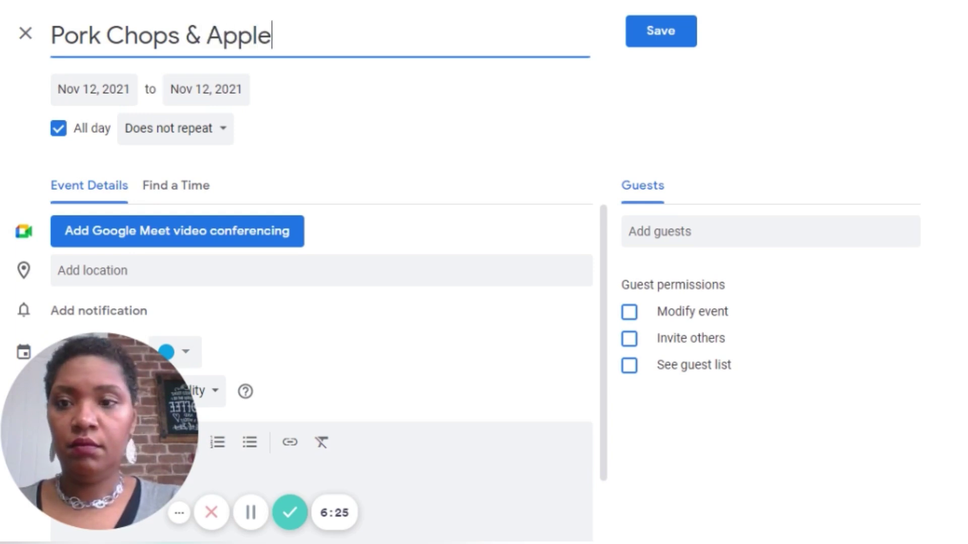
Step: Enter "Use apples in the bin" as the first line of the Pork Chops & Apples event description
{"action": "mouse_move", "coordinate": [106, 375]}
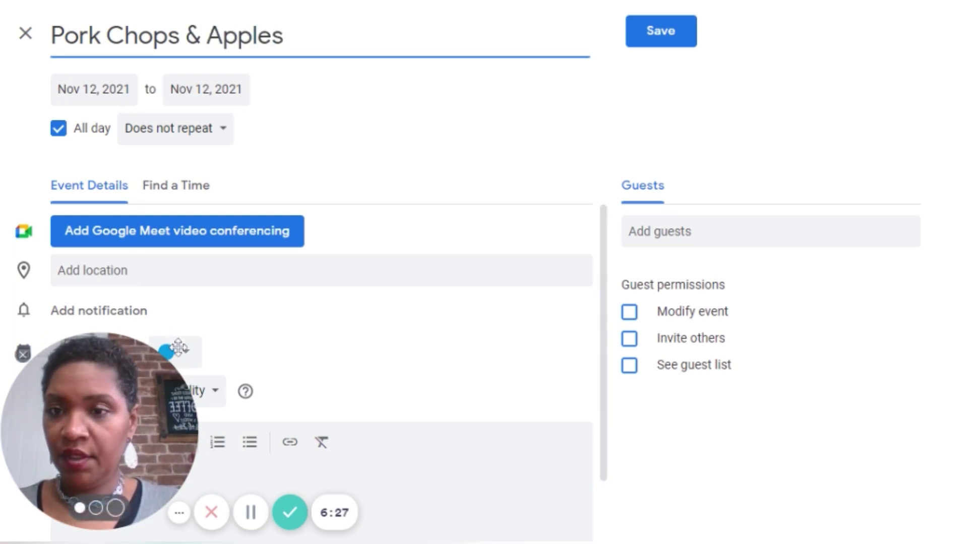
{"action": "left_click_drag", "start_coordinate": [106, 375], "coordinate": [933, 83]}
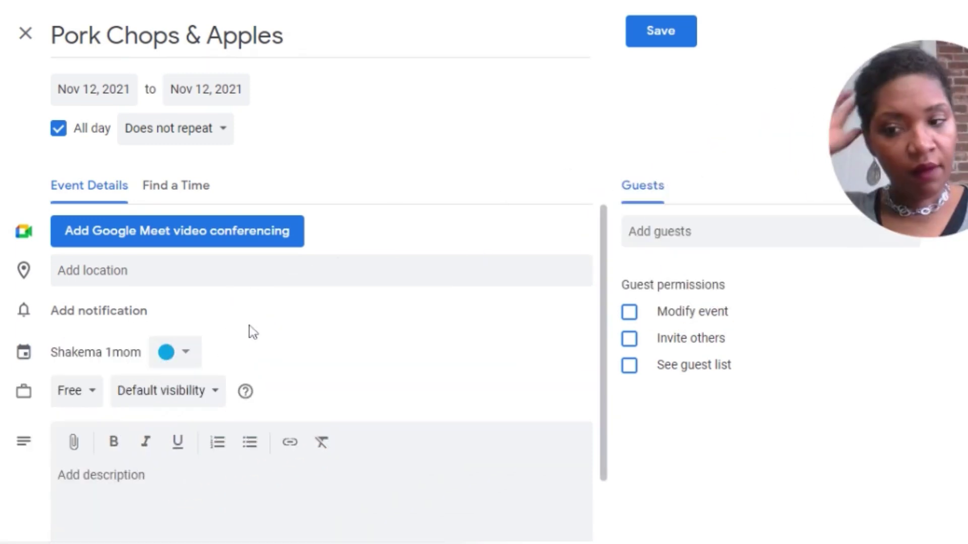
{"action": "left_click", "coordinate": [147, 467]}
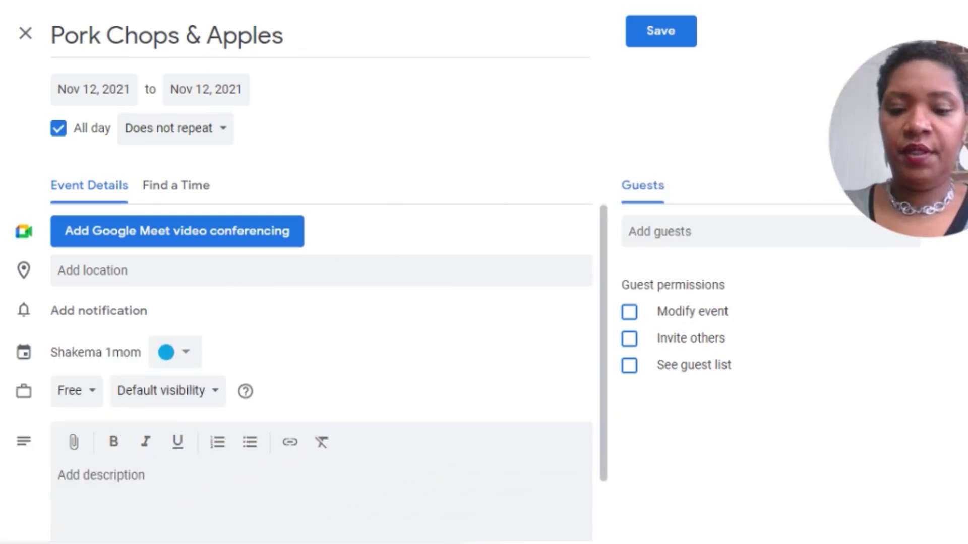
{"action": "type", "text": "Use apple"}
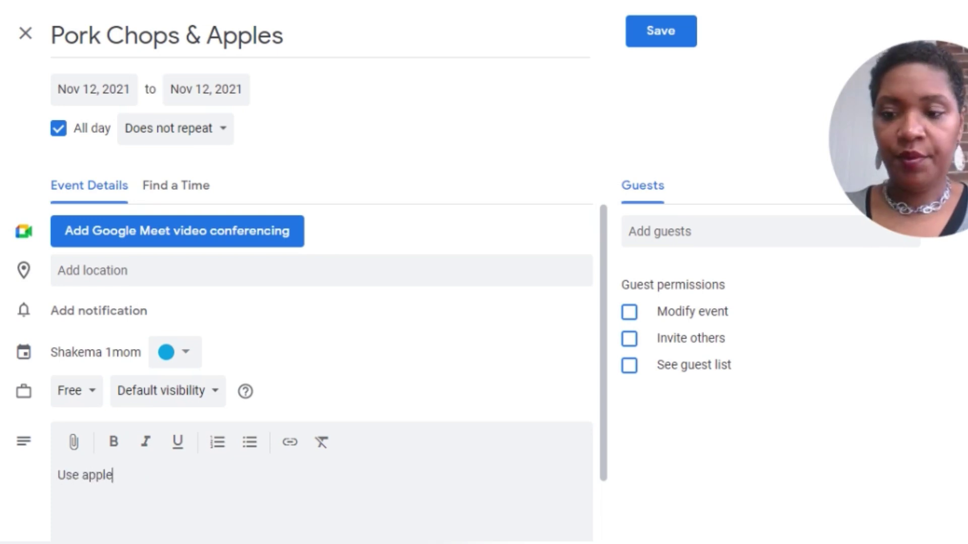
{"action": "type", "text": "s in the bin"}
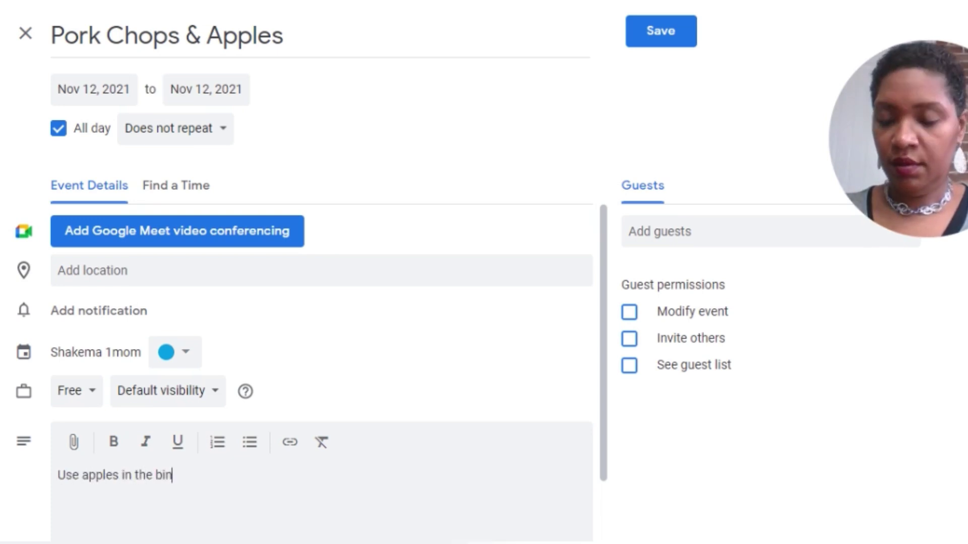
{"action": "key", "text": "Return"}
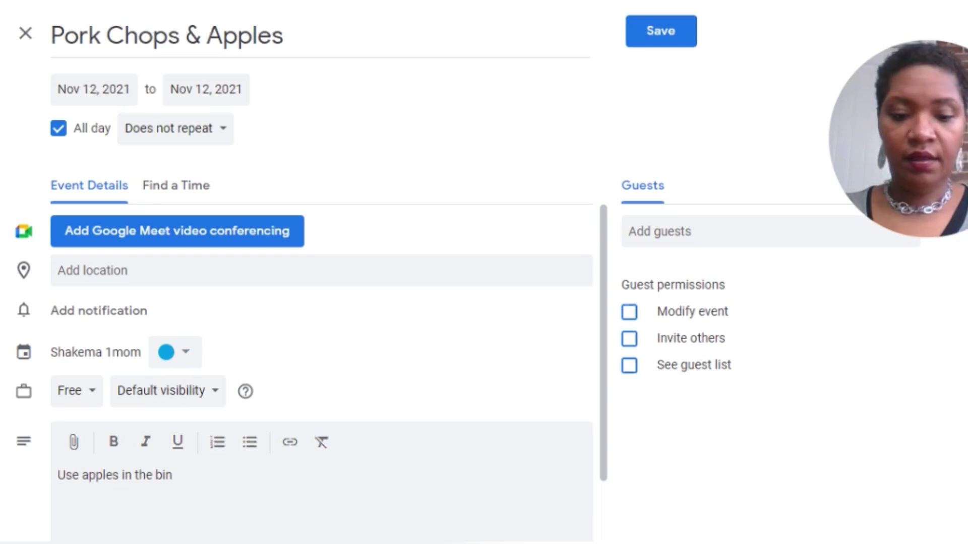
Step: Add a second description line reading "Bake using golden Monk Fruit" and save the event
{"action": "type", "text": "Bake u"}
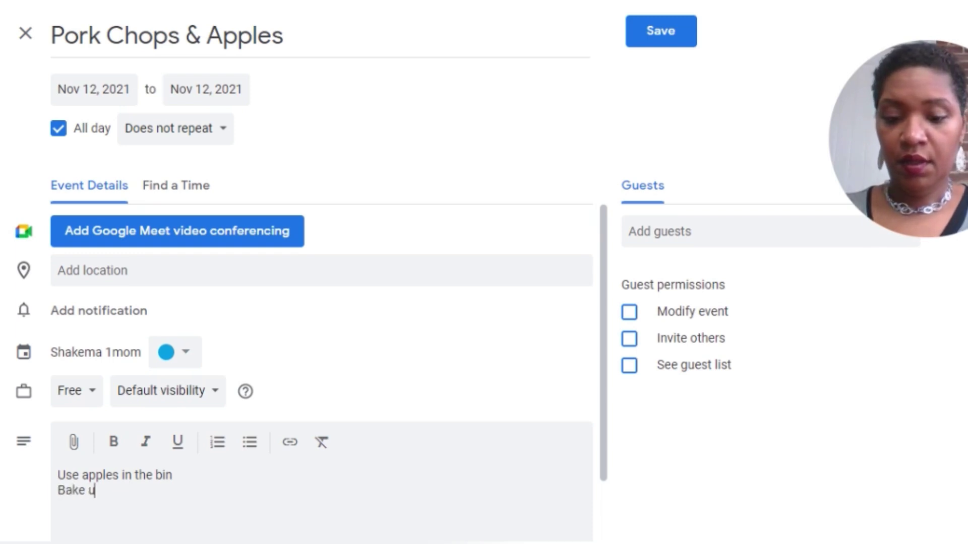
{"action": "type", "text": "sing golden Mon"}
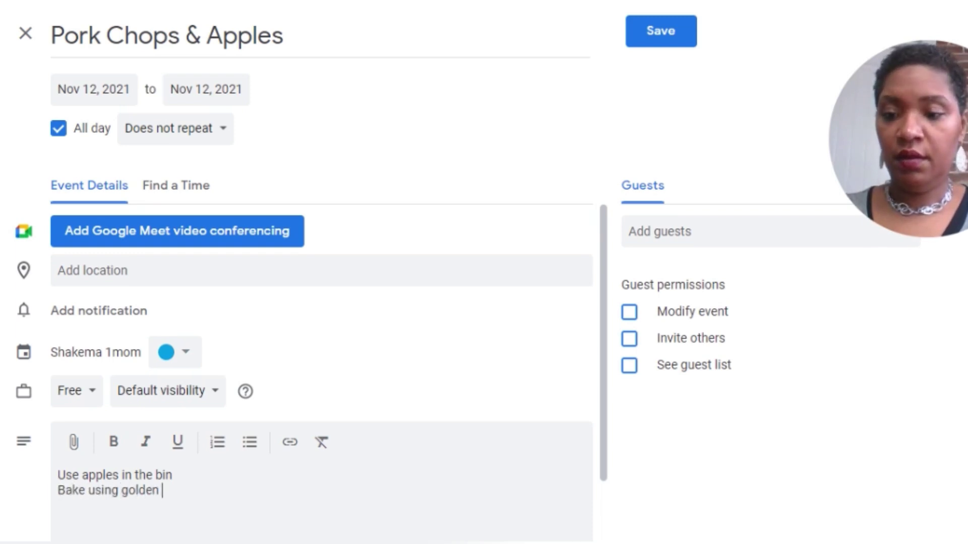
{"action": "type", "text": "k Fruit"}
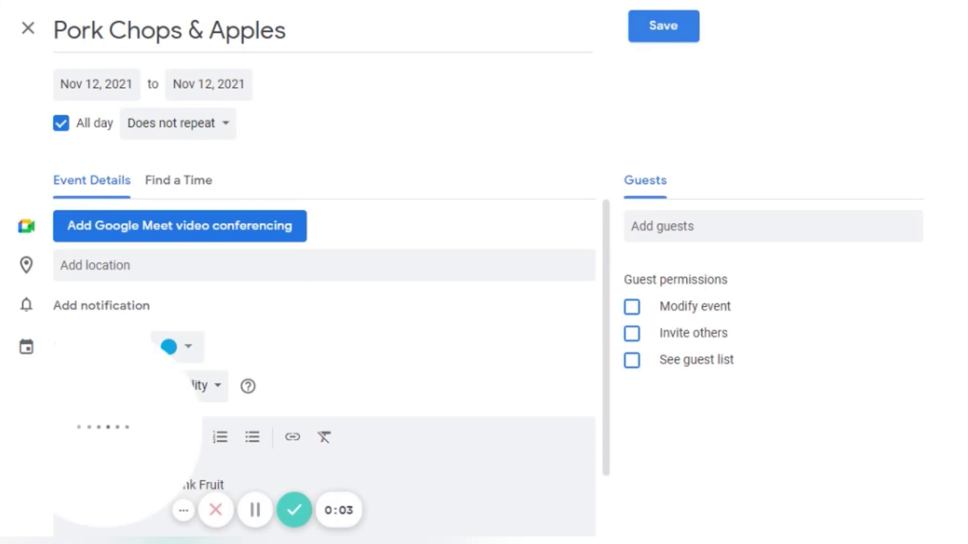
{"action": "left_click", "coordinate": [665, 27]}
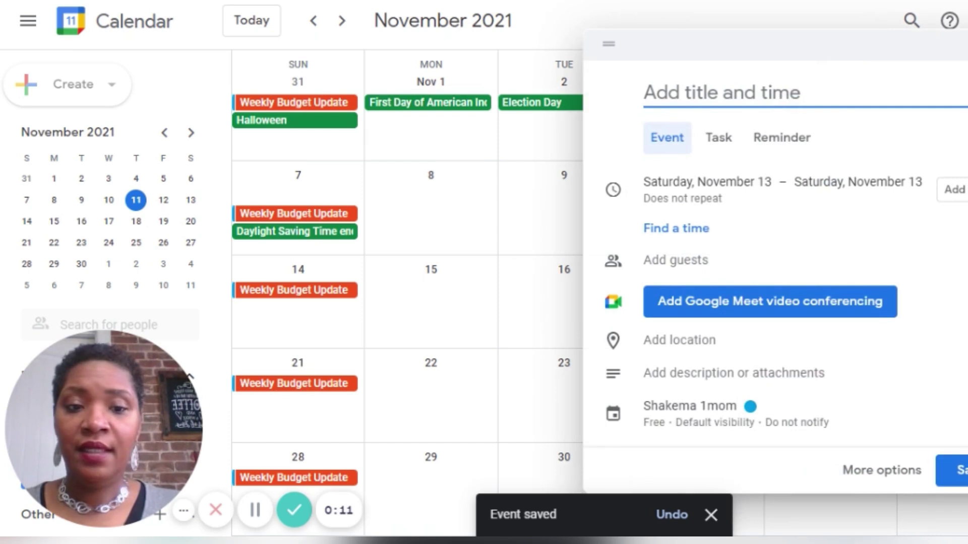
Step: Open the full details for the new all-day event on November 13, 2021 and title it "Pie Night (Savory)"
{"action": "left_click", "coordinate": [875, 479]}
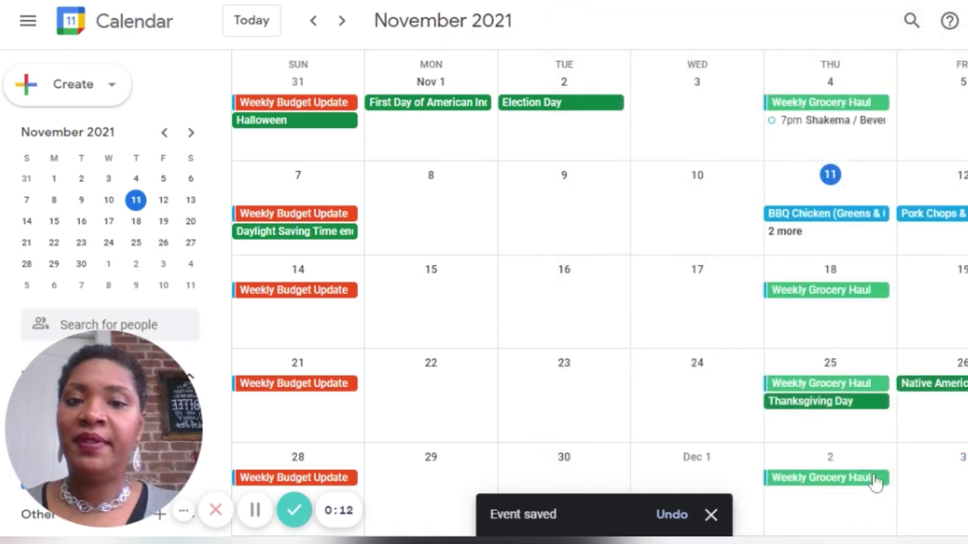
{"action": "type", "text": "P"}
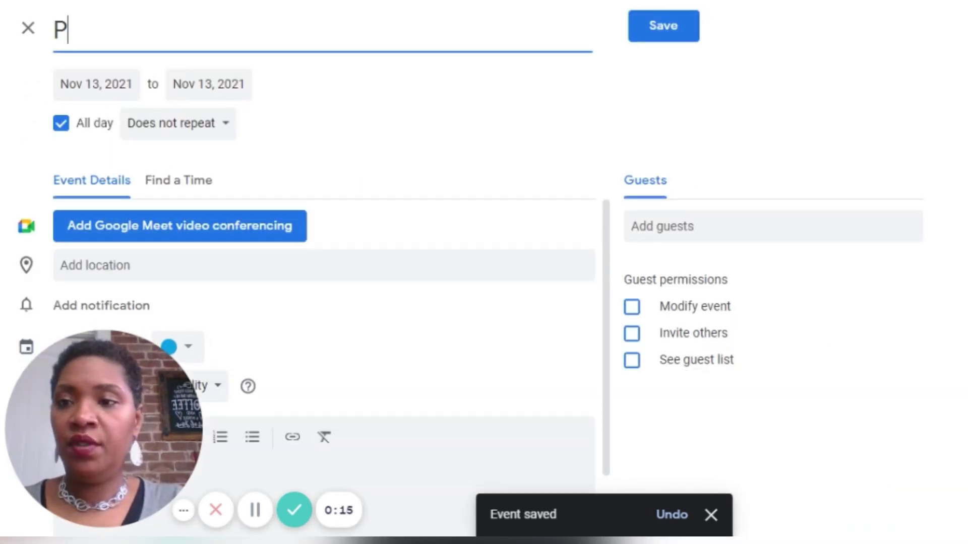
{"action": "type", "text": "ie Night "}
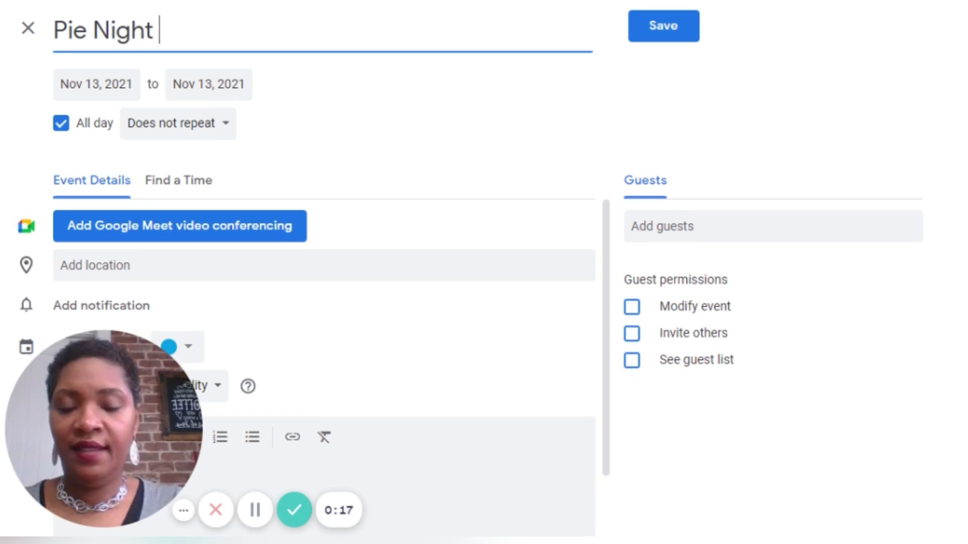
{"action": "type", "text": "(Savory"}
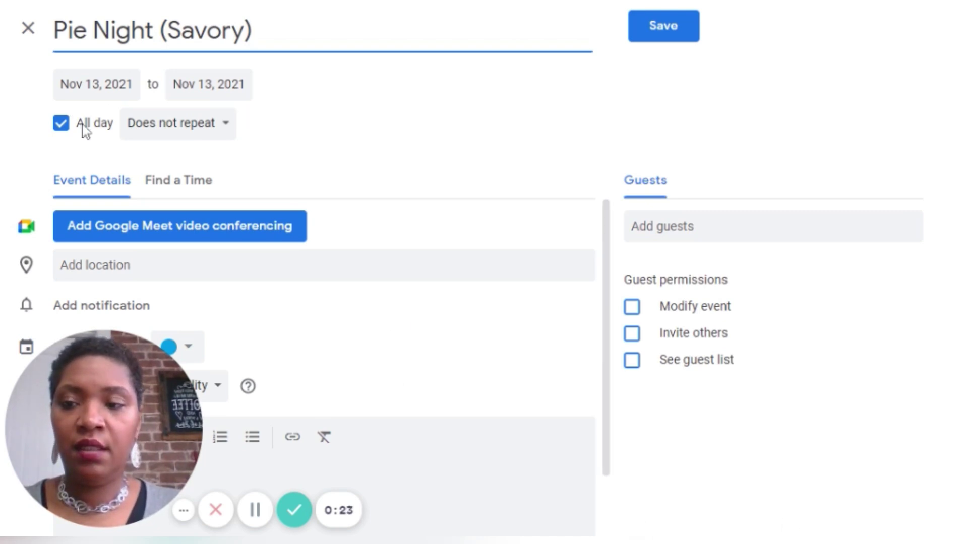
Step: Enter "Pizza Pie (Dominos)" and "Keto Shepherd's Pie or Chicken Pot Pie" as the first two lines of the Pie Night description
{"action": "left_click_drag", "start_coordinate": [97, 378], "coordinate": [907, 150]}
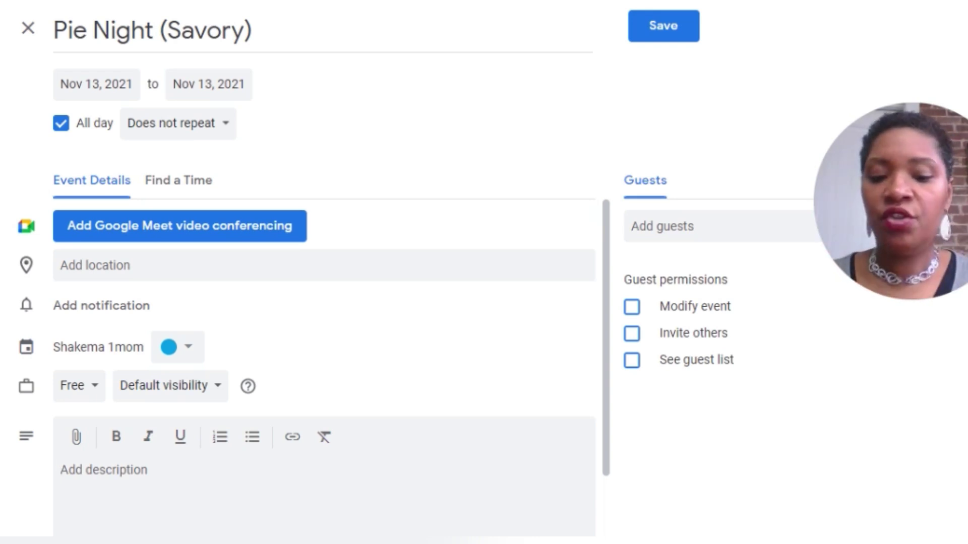
{"action": "type", "text": "Pizza Pie (Dominos) "}
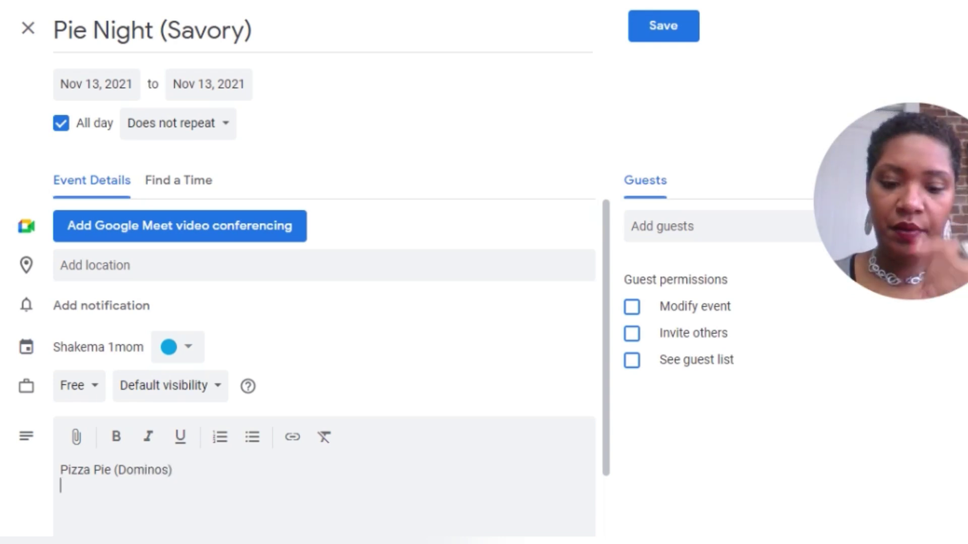
{"action": "type", "text": "Keto"}
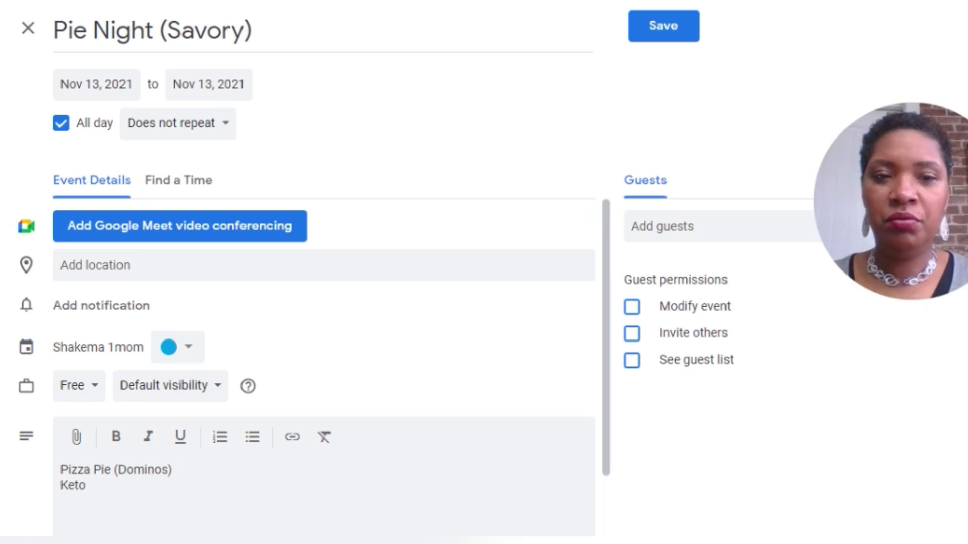
{"action": "type", "text": " She"}
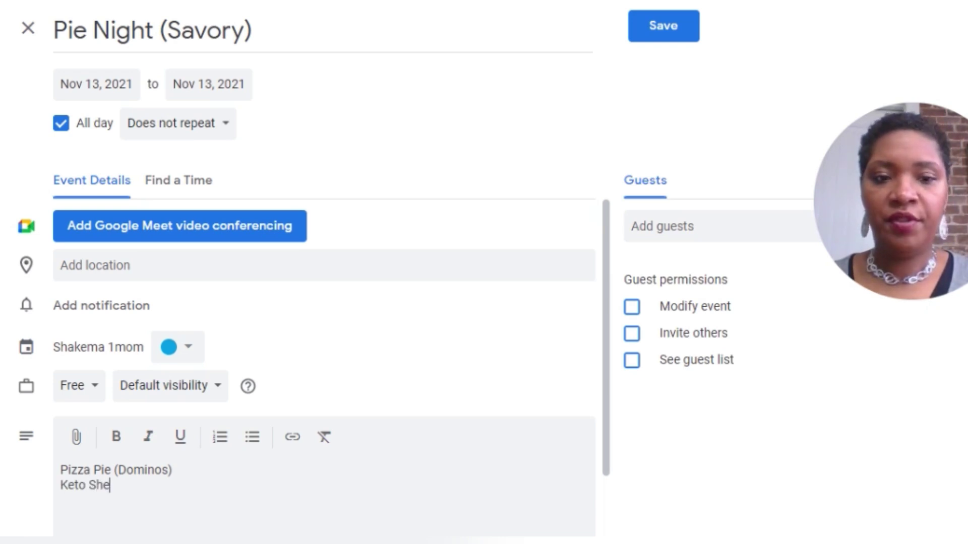
{"action": "type", "text": "pher"}
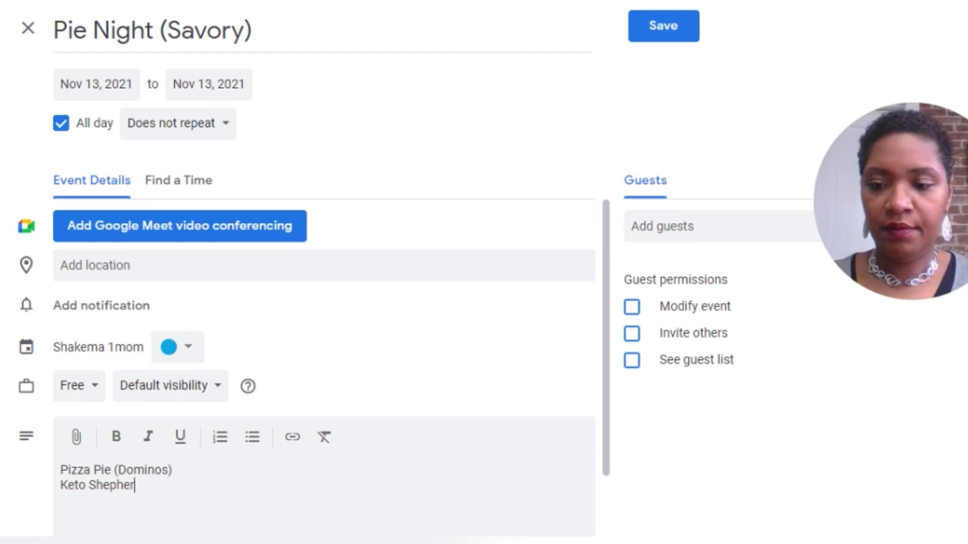
{"action": "type", "text": "d's Pie or Chicken Pot Pie"}
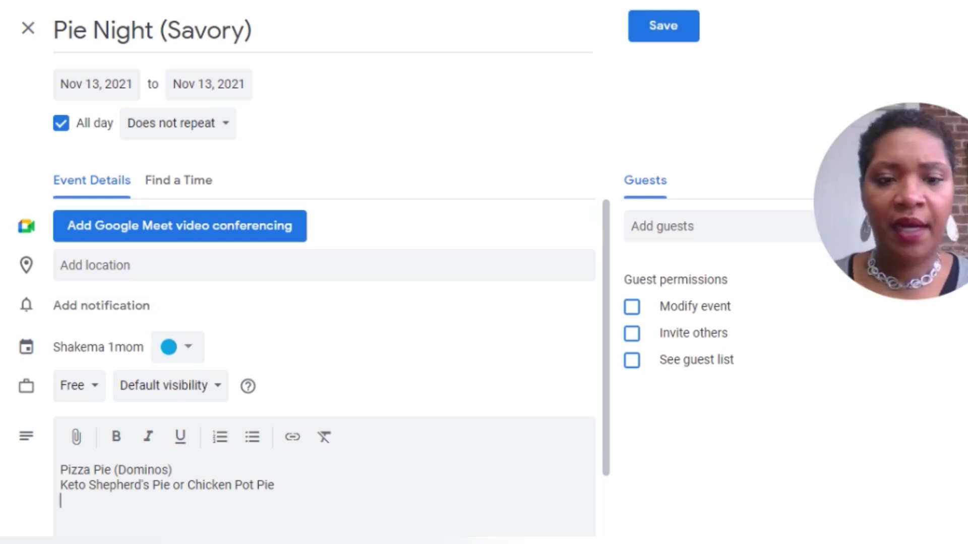
Step: Add a third description line reading "Paper items (plates, utensils, napkins, drinks)" and save the Pie Night event
{"action": "type", "text": "aper items"}
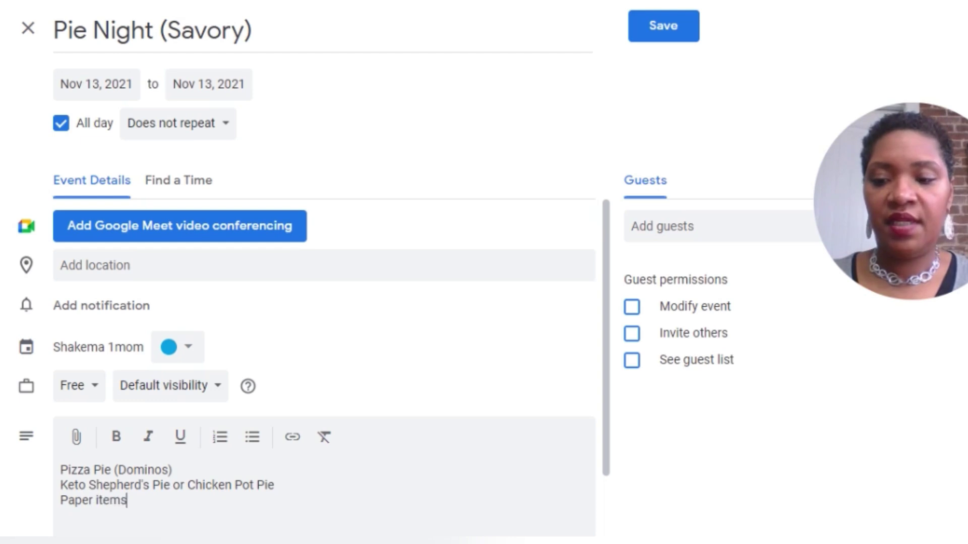
{"action": "type", "text": " (plates"}
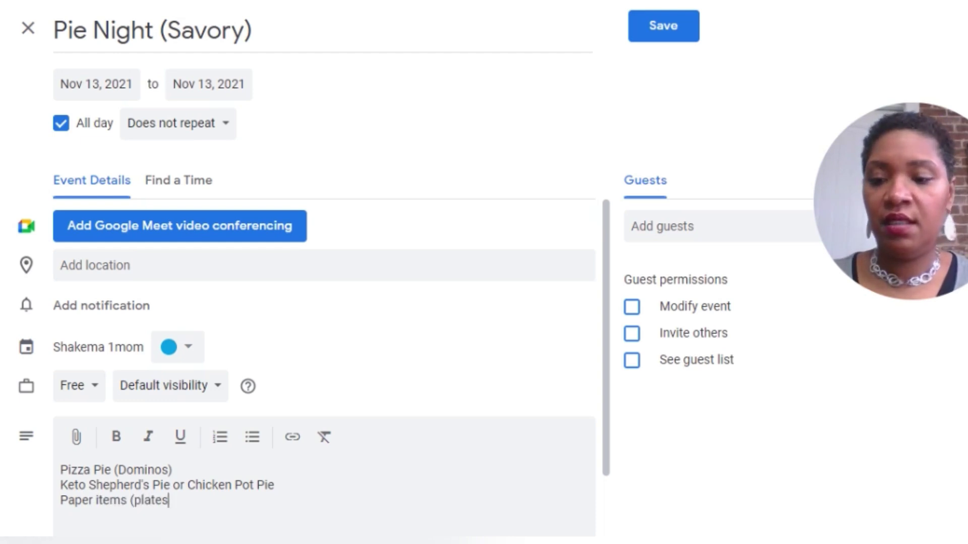
{"action": "type", "text": ", ujt"}
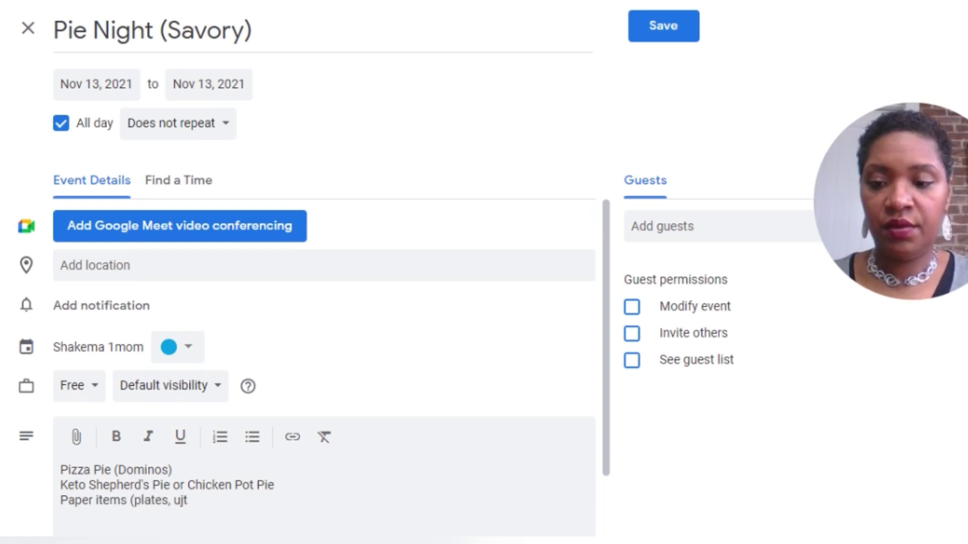
{"action": "type", "text": "enensils, napkin"}
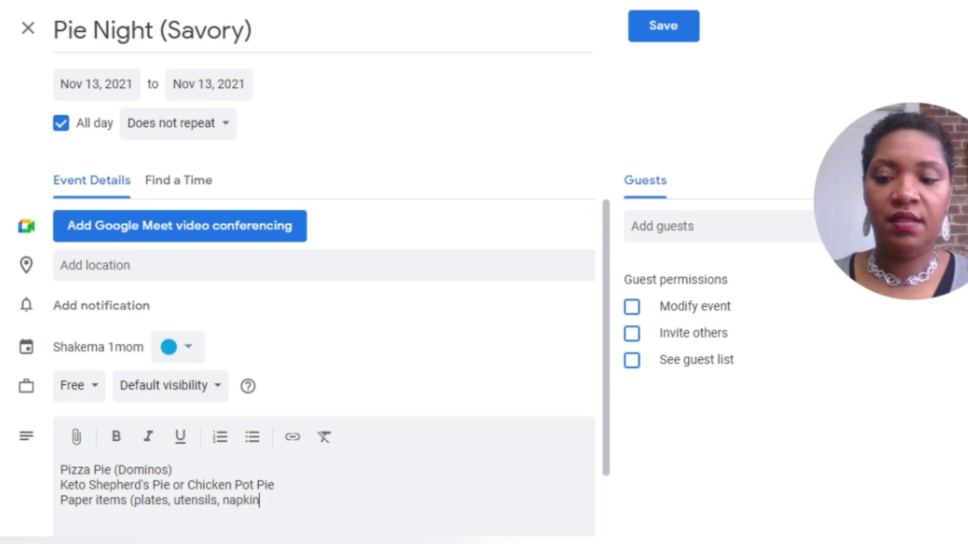
{"action": "type", "text": "s, drinks"}
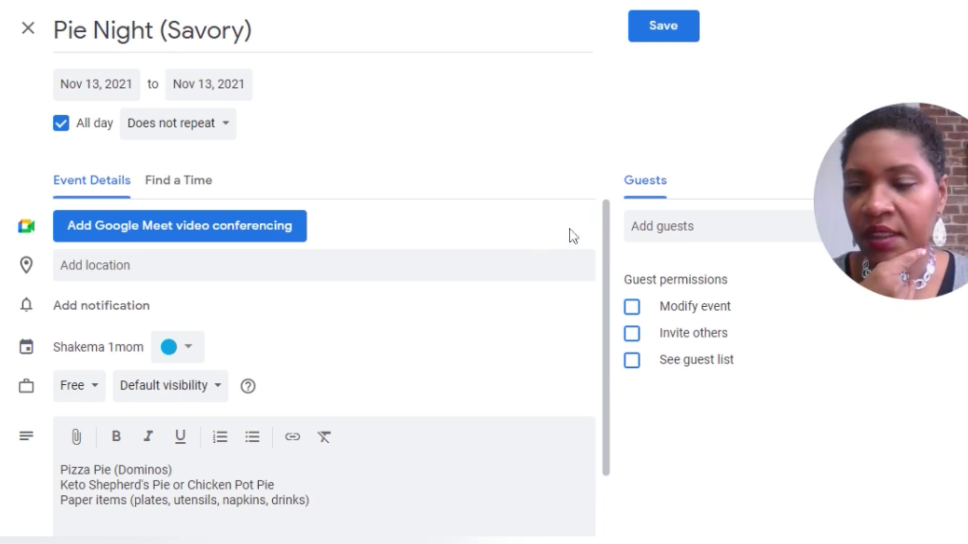
{"action": "left_click", "coordinate": [682, 35]}
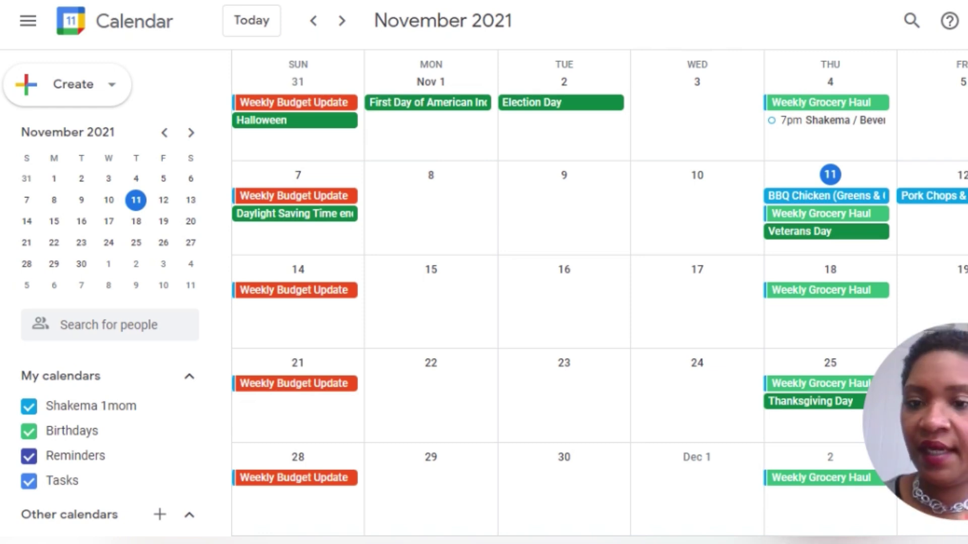
Step: Start a detailed all-day event on November 14, 2021 and title it "Filet Chicken Breast"
{"action": "left_click", "coordinate": [305, 313]}
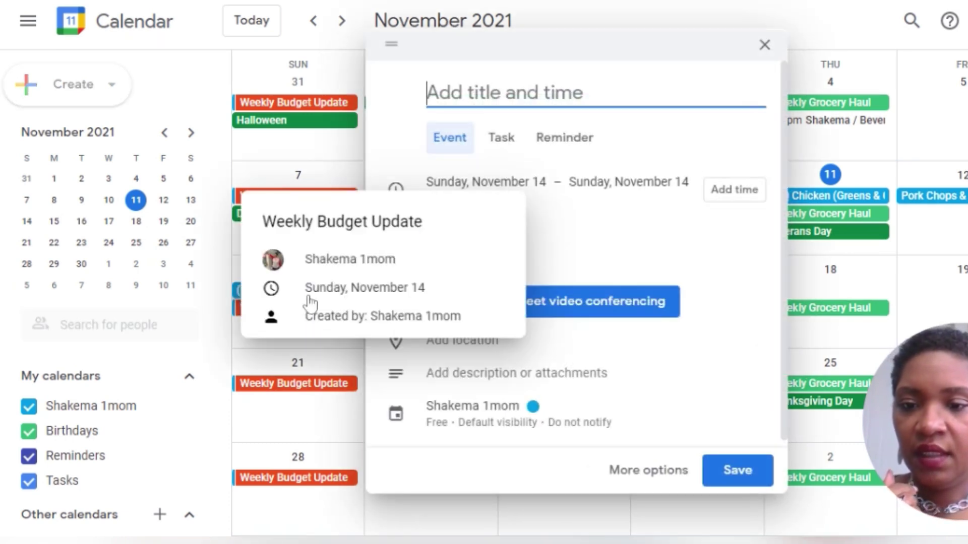
{"action": "left_click", "coordinate": [654, 473]}
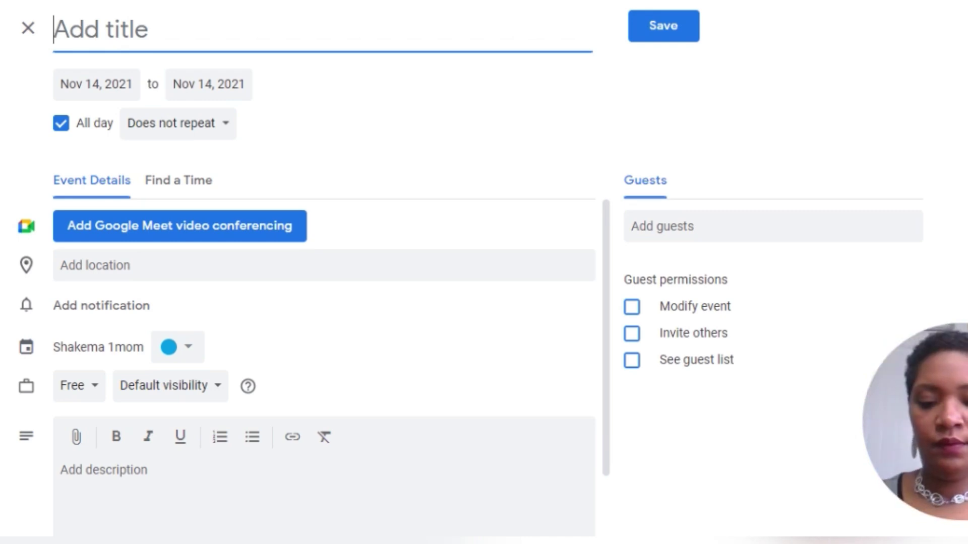
{"action": "type", "text": "Filet Chi"}
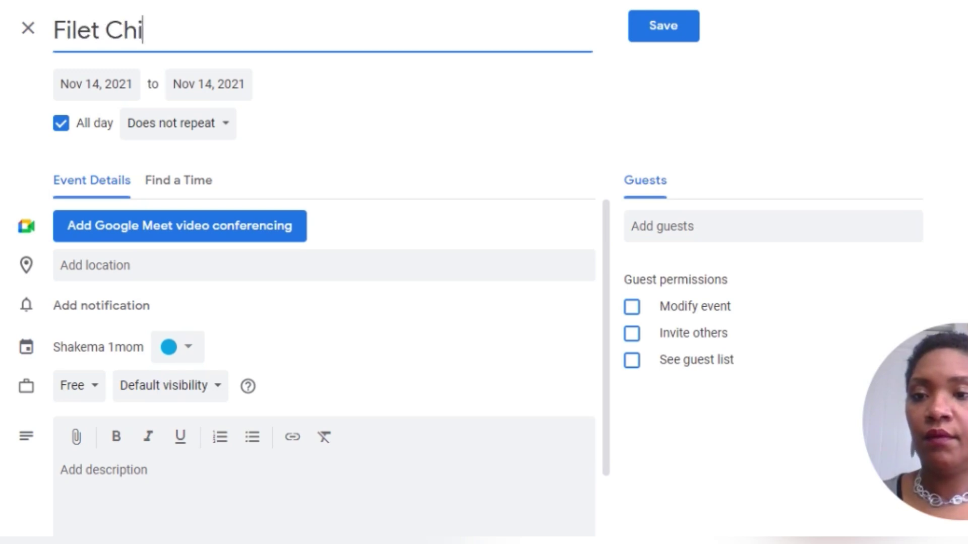
{"action": "type", "text": "cken Bra"}
{"action": "key", "text": "BackSpace"}
{"action": "type", "text": "eat"}
{"action": "key", "text": "BackSpace"}
{"action": "type", "text": "st "}
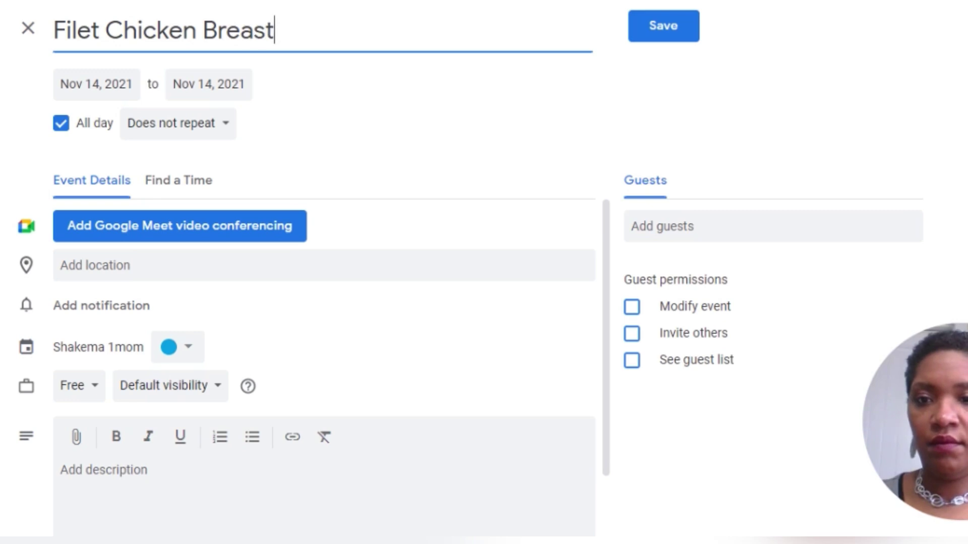
{"action": "type", "text": "9"}
{"action": "key", "text": "BackSpace"}
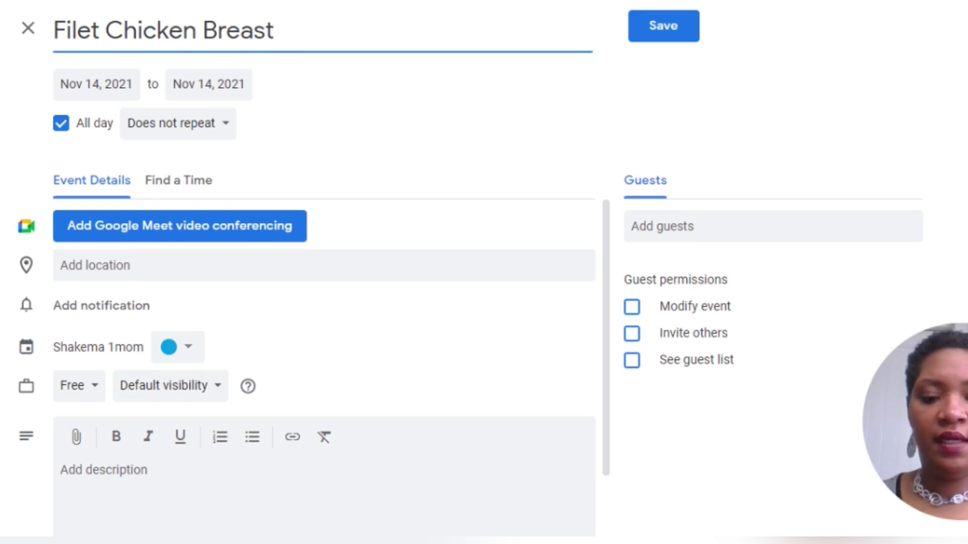
Step: Append "(Alfredo Style)" to the November 14 event title, with both words capitalized
{"action": "type", "text": "(Alfre"}
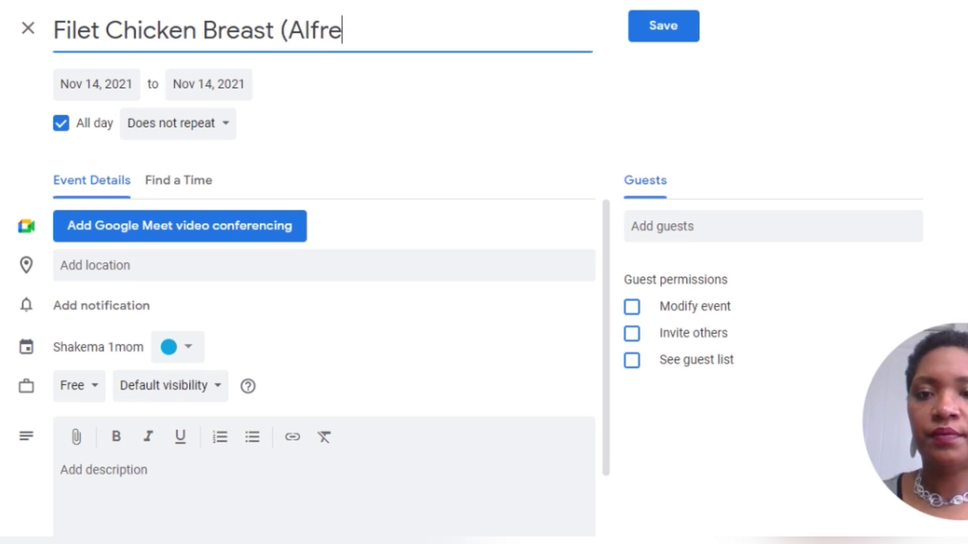
{"action": "type", "text": "do style"}
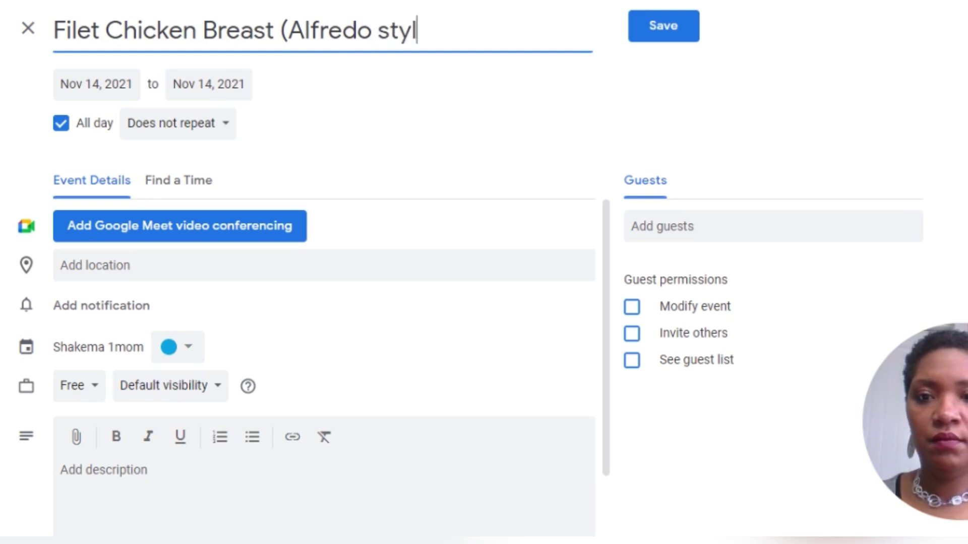
{"action": "key", "text": "BackSpace"}
{"action": "key", "text": "BackSpace"}
{"action": "key", "text": "BackSpace"}
{"action": "key", "text": "BackSpace"}
{"action": "key", "text": "BackSpace"}
{"action": "type", "text": "Sty"}
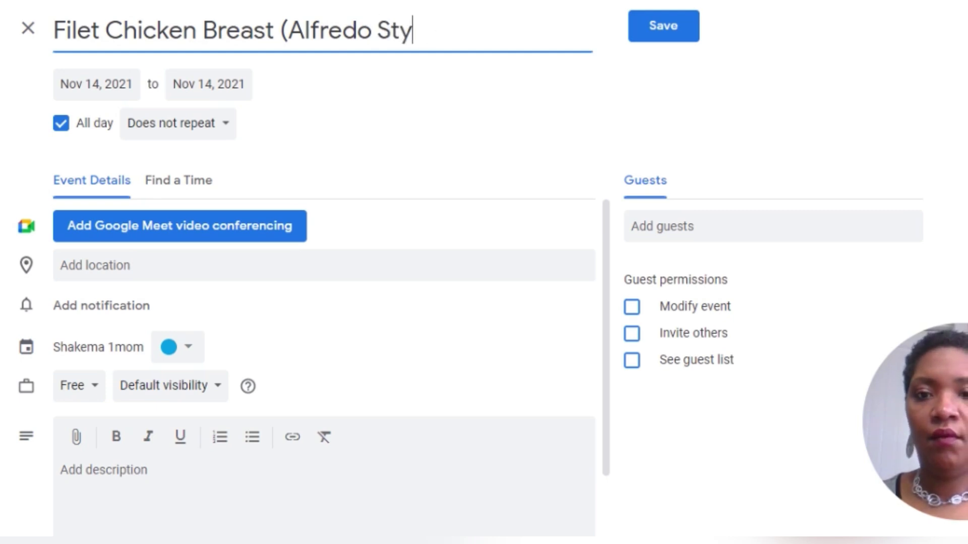
{"action": "type", "text": "le)"}
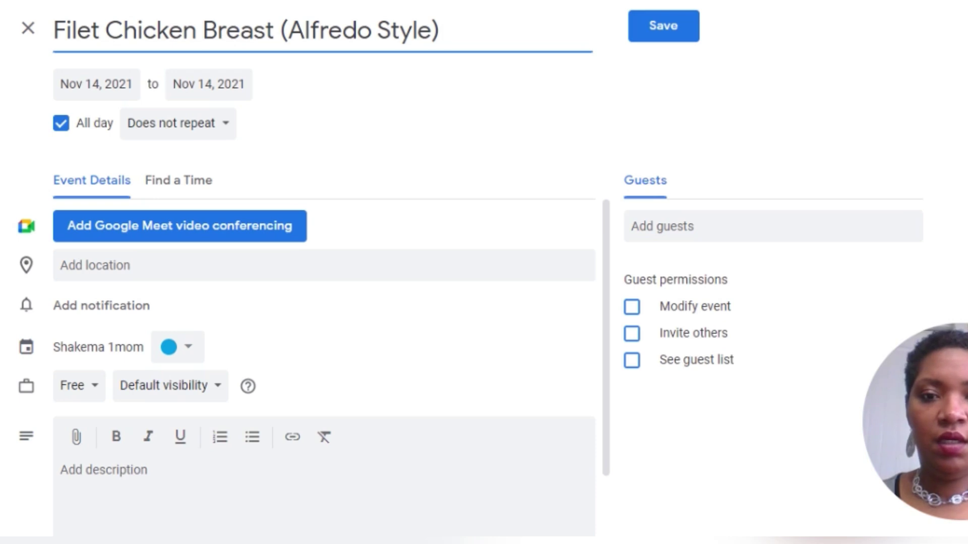
Step: Finish the November 14 event title with "Spaghetti Squash" after the parentheses
{"action": "type", "text": ") Spa"}
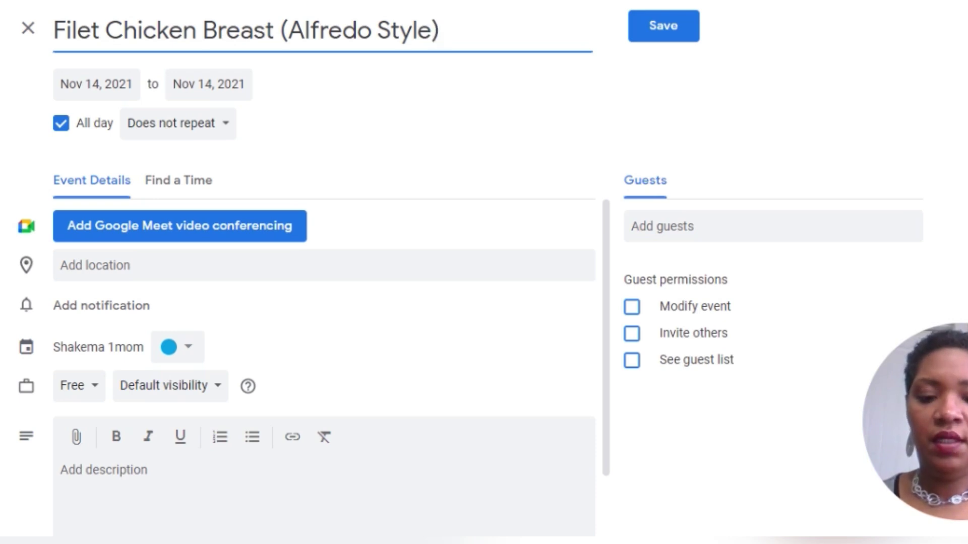
{"action": "type", "text": "h"}
{"action": "key", "text": "BackSpace"}
{"action": "type", "text": "ght"}
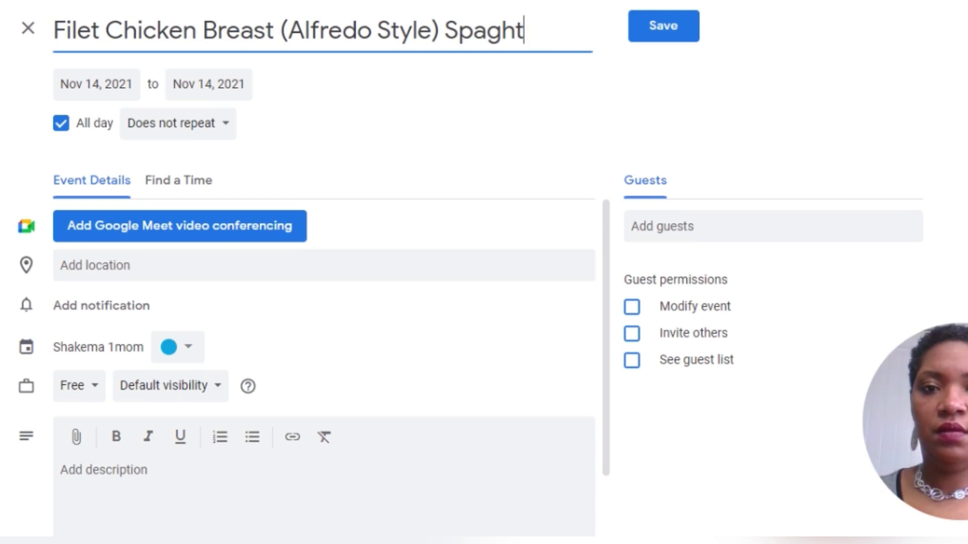
{"action": "key", "text": "BackSpace"}
{"action": "type", "text": "etti "}
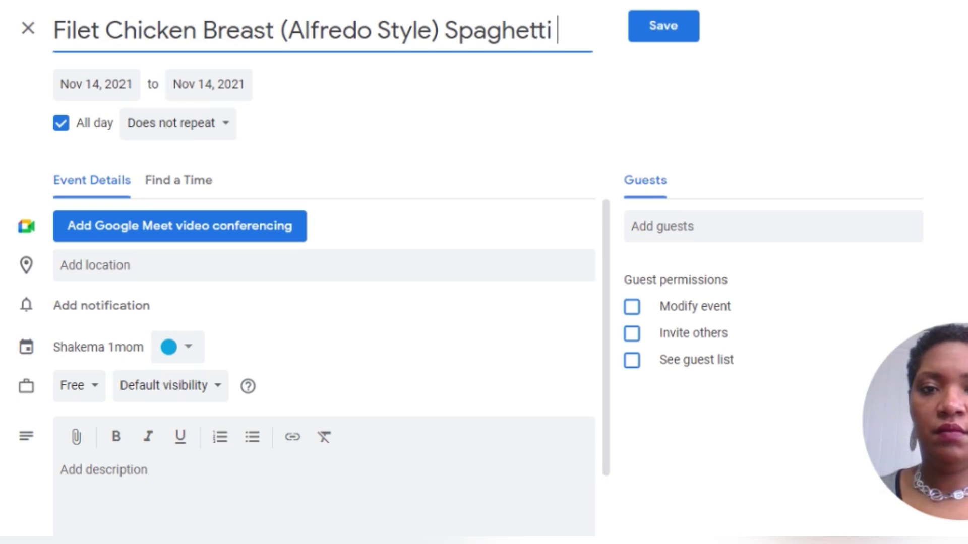
{"action": "type", "text": "Squash"}
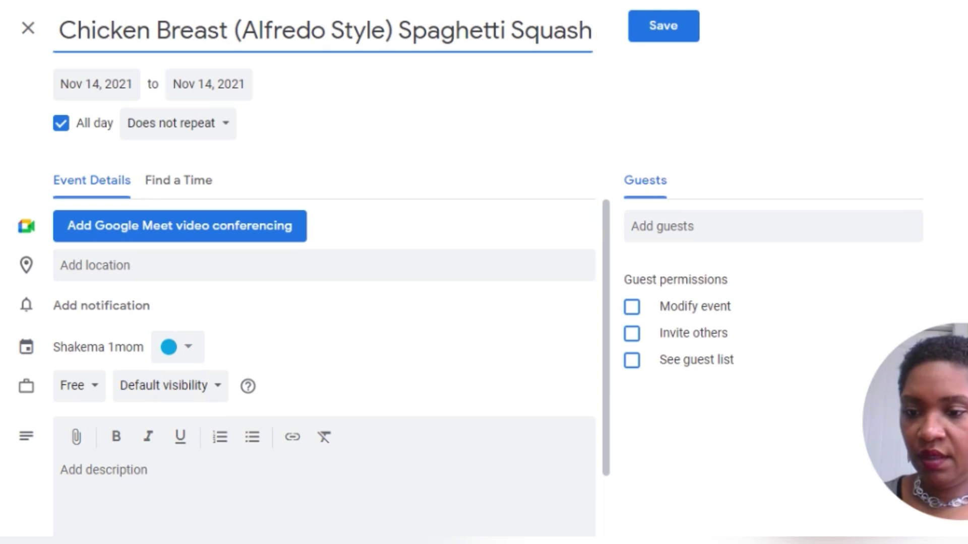
Step: Enter "Homemade Alfredo Sauce" and "Greens" on separate lines of the November 14 event description and save the event
{"action": "left_click", "coordinate": [60, 470]}
{"action": "type", "text": "Hoes"}
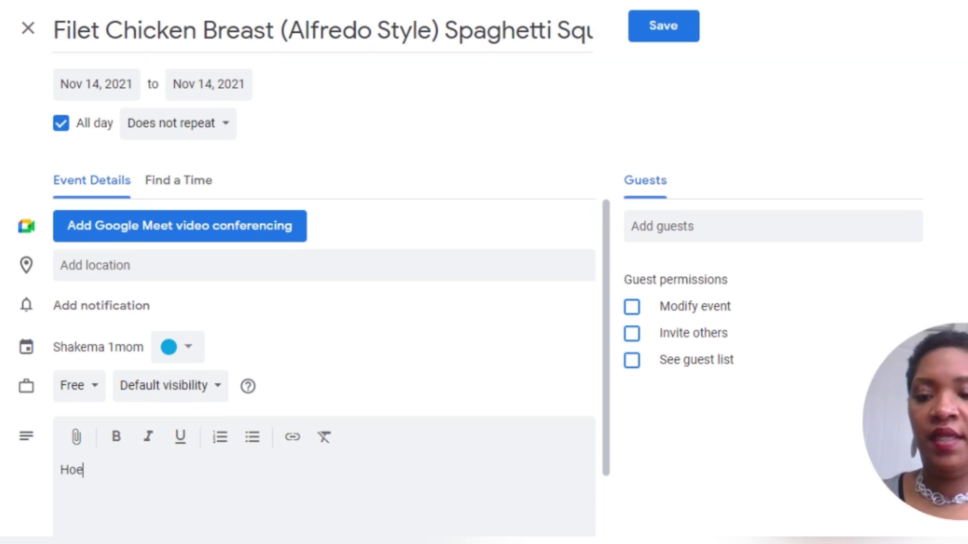
{"action": "key", "text": "BackSpace"}
{"action": "key", "text": "BackSpace"}
{"action": "type", "text": "memade Alfredo Sauce"}
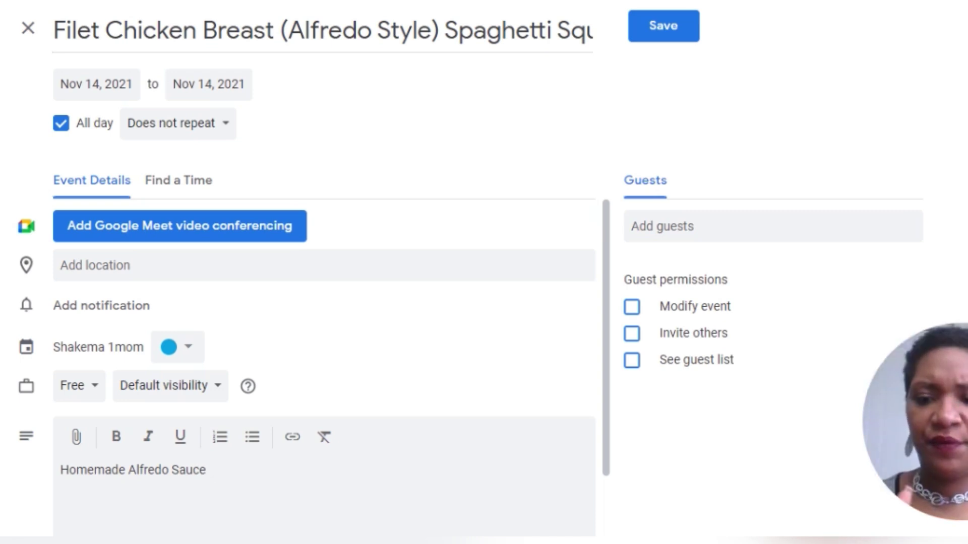
{"action": "key", "text": "Return"}
{"action": "type", "text": "Greens"}
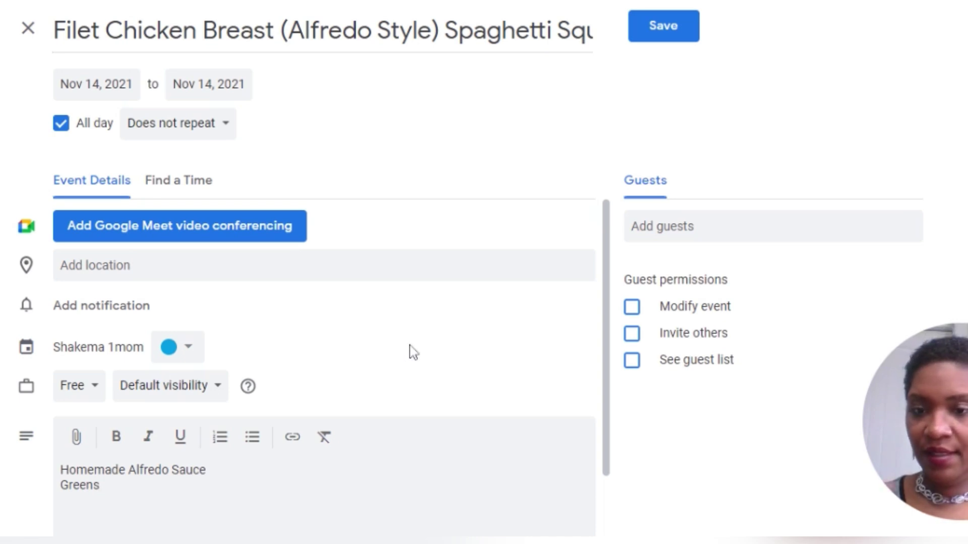
{"action": "left_click", "coordinate": [683, 37]}
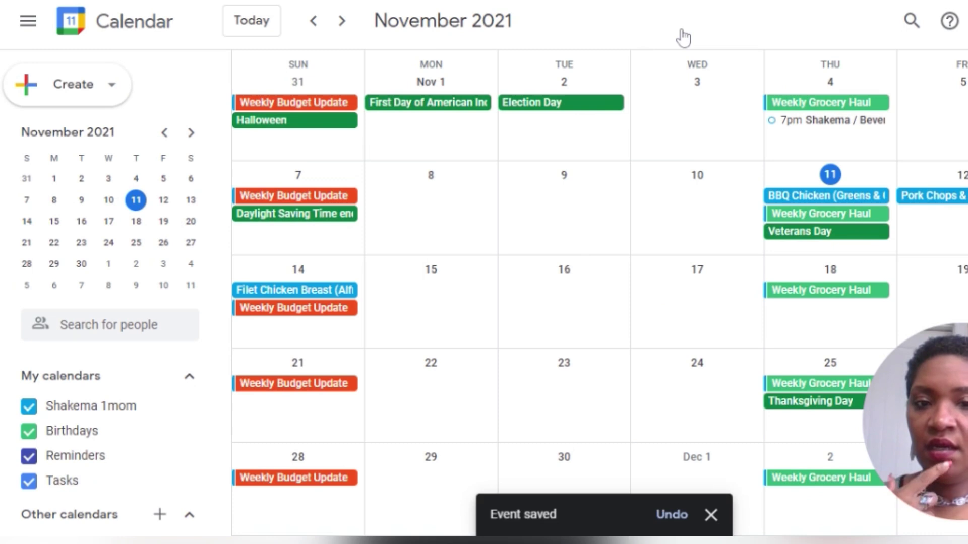
Step: Start a detailed all-day event on November 15, 2021 and title it "Leftover Night"
{"action": "left_click", "coordinate": [433, 306]}
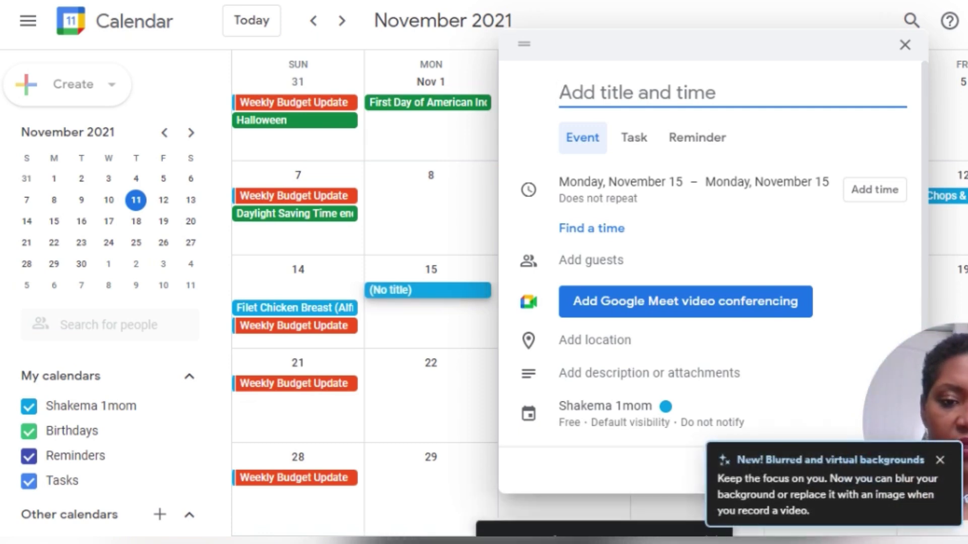
{"action": "left_click", "coordinate": [786, 473]}
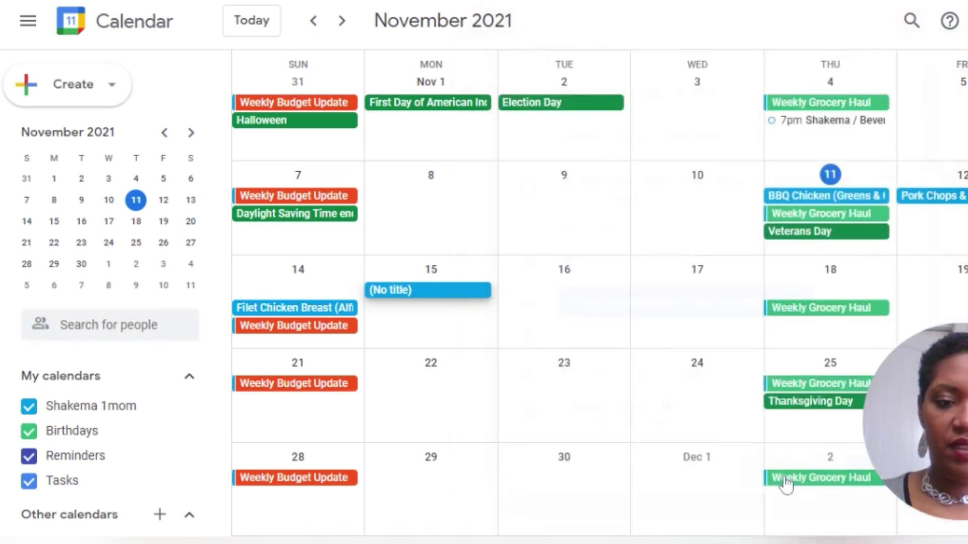
{"action": "type", "text": "Let"}
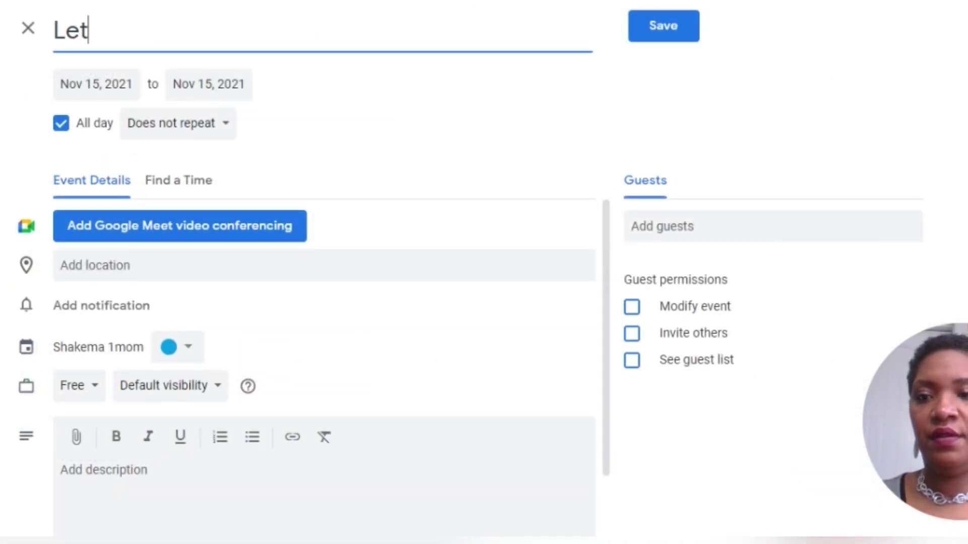
{"action": "key", "text": "BackSpace"}
{"action": "type", "text": "ftoverr"}
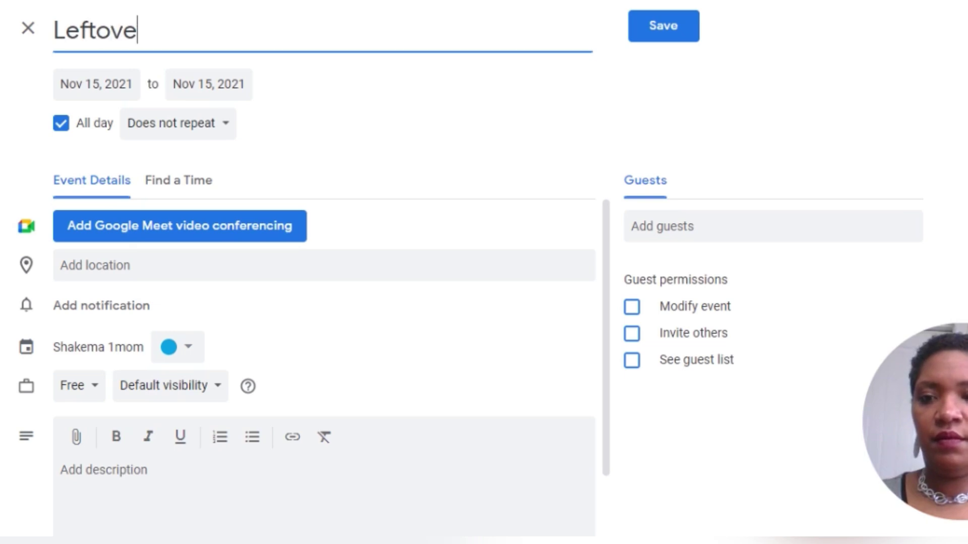
{"action": "key", "text": "BackSpace"}
{"action": "key", "text": "BackSpace"}
{"action": "type", "text": "Niht"}
{"action": "key", "text": "BackSpace"}
{"action": "type", "text": "ght"}
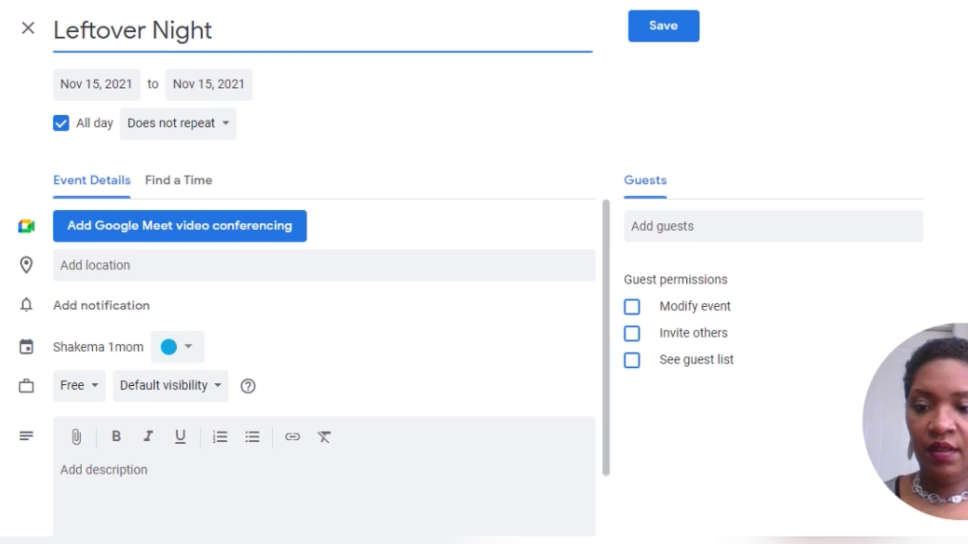
Step: Enter "Clean out the fridge" as the November 15 event description and save the event
{"action": "left_click", "coordinate": [60, 470]}
{"action": "type", "text": "Cl"}
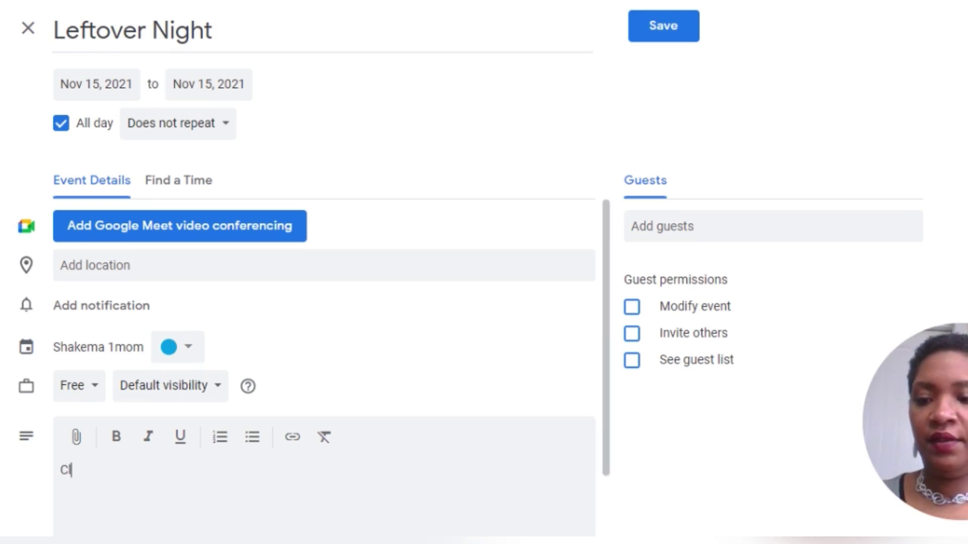
{"action": "type", "text": "ean out the fridgt"}
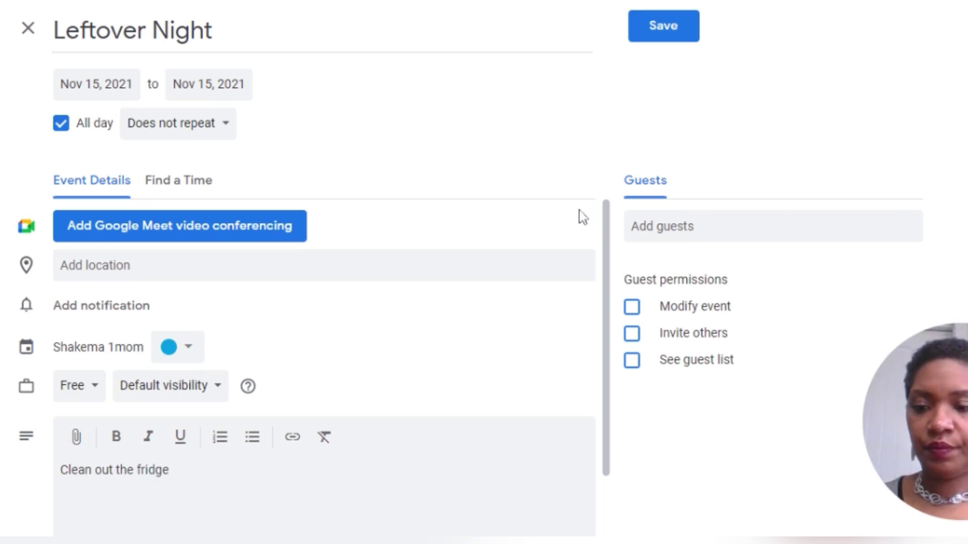
{"action": "left_click", "coordinate": [669, 28]}
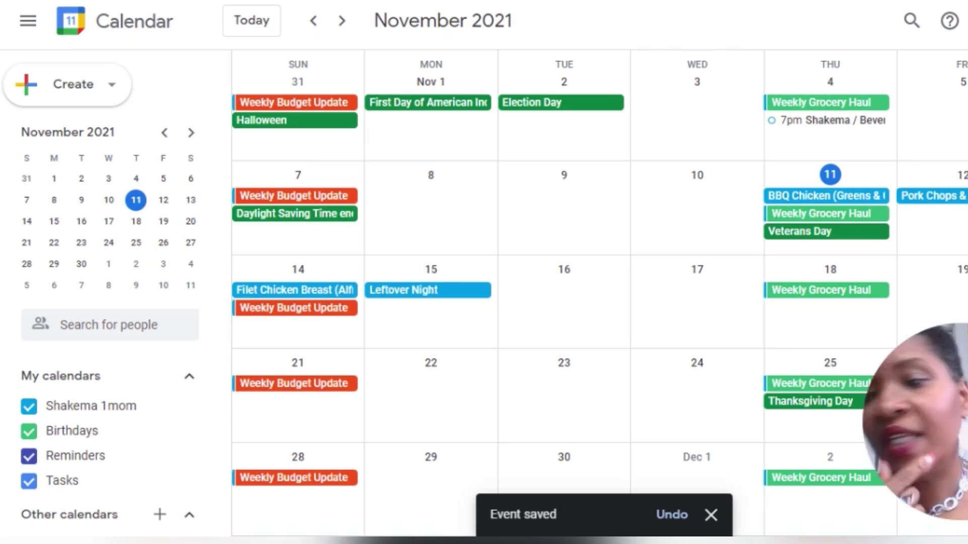
Step: Start a detailed all-day event on November 16, 2021 and title it "Shrimp Tacos (Low Carb Tortillas)"
{"action": "left_click", "coordinate": [583, 297]}
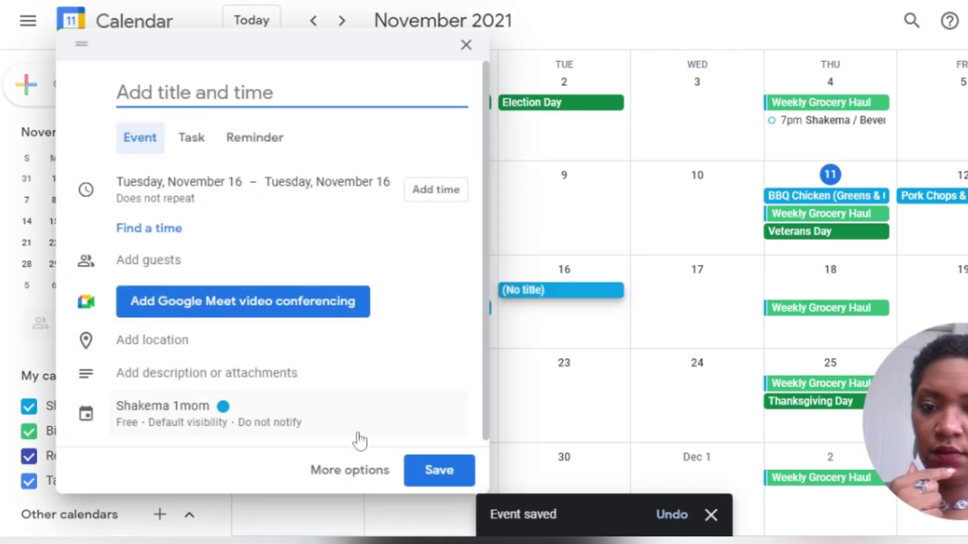
{"action": "left_click", "coordinate": [356, 473]}
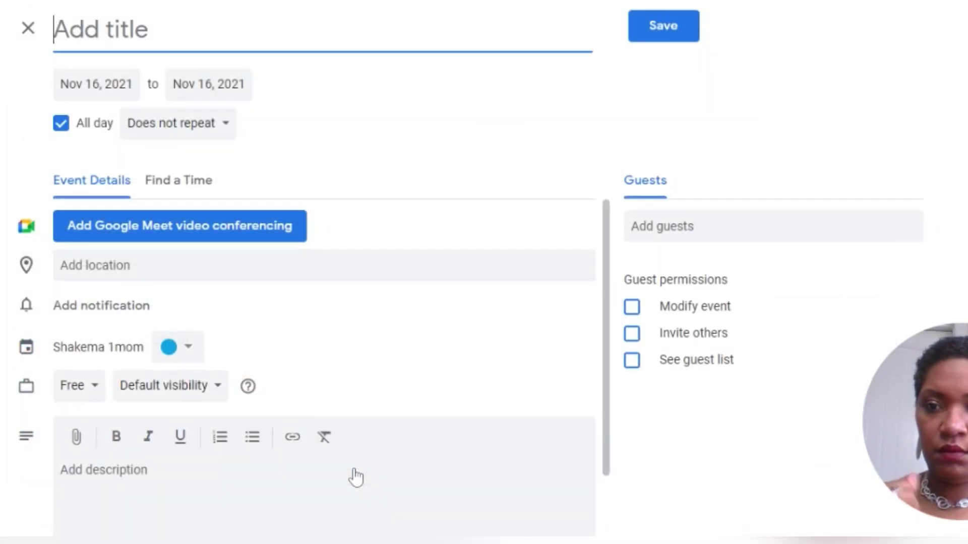
{"action": "left_click", "coordinate": [356, 477]}
{"action": "type", "text": "Shri"}
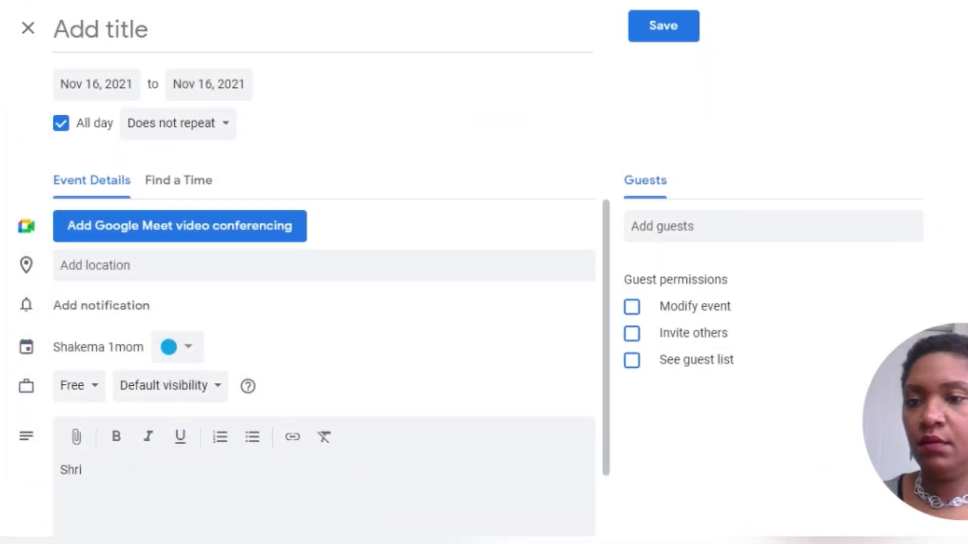
{"action": "left_click", "coordinate": [151, 29]}
{"action": "type", "text": "Shrimp Tacos"}
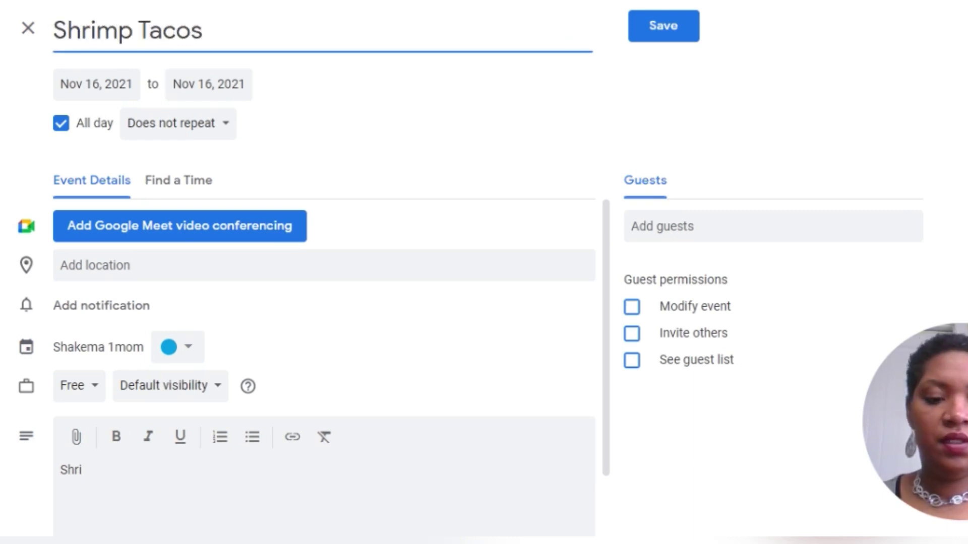
{"action": "type", "text": " (Low Carb "}
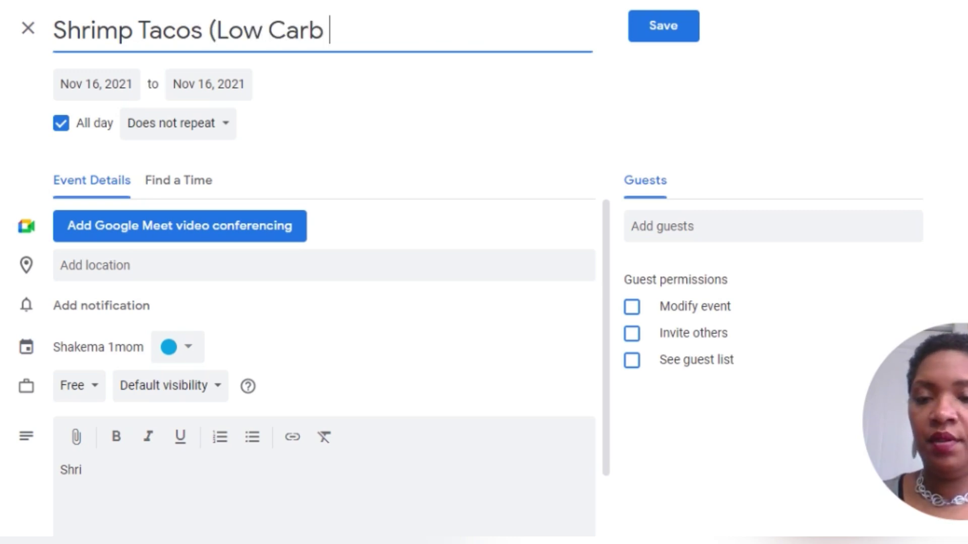
{"action": "type", "text": "Tortillas)"}
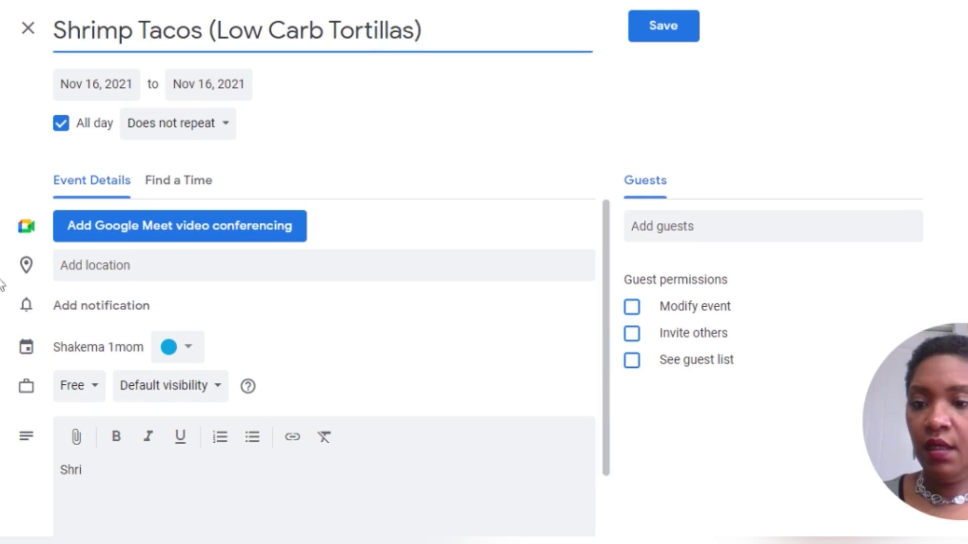
Step: Replace the stray description text of the November 16 event with "Lettus (needed)" and save the event
{"action": "left_click", "coordinate": [81, 470]}
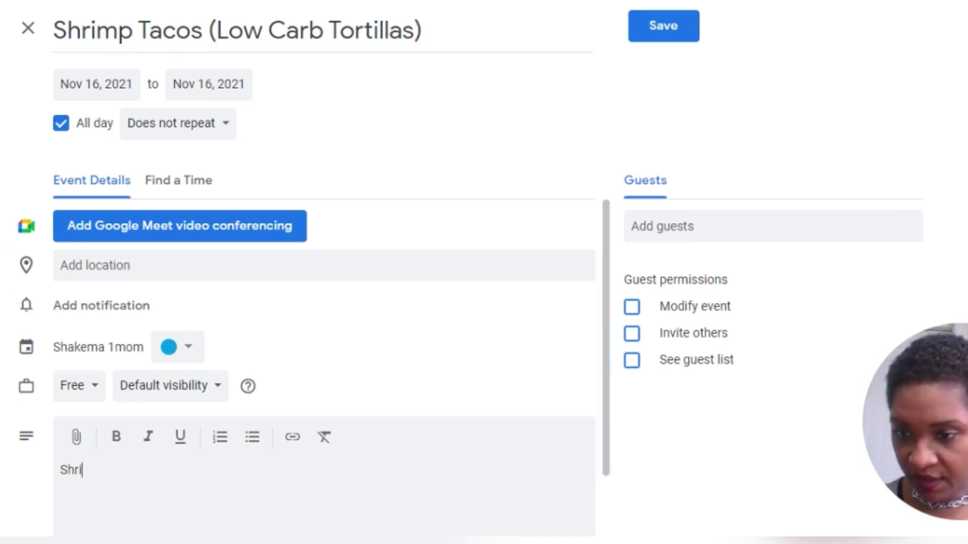
{"action": "key", "text": "BackSpace"}
{"action": "key", "text": "BackSpace"}
{"action": "key", "text": "BackSpace"}
{"action": "key", "text": "BackSpace"}
{"action": "type", "text": "Le"}
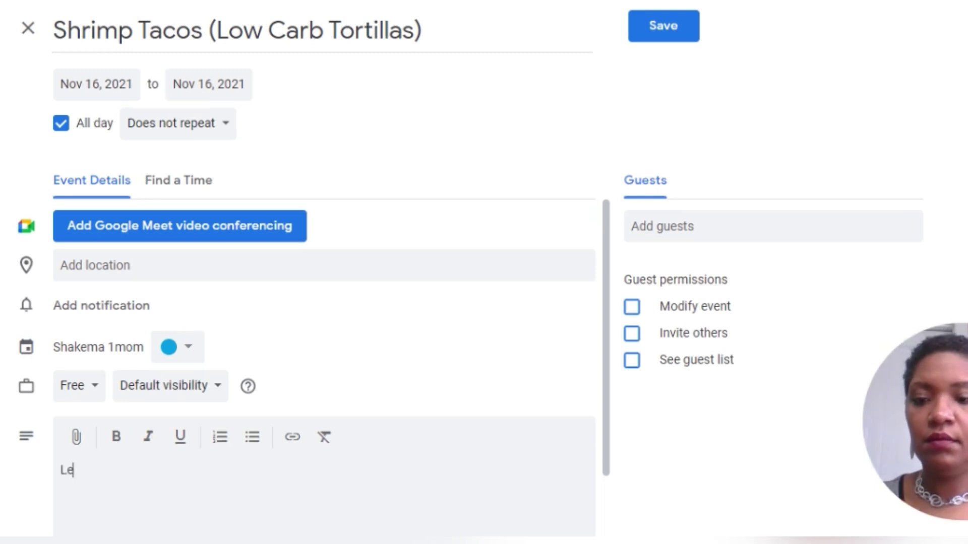
{"action": "type", "text": "ttus ("}
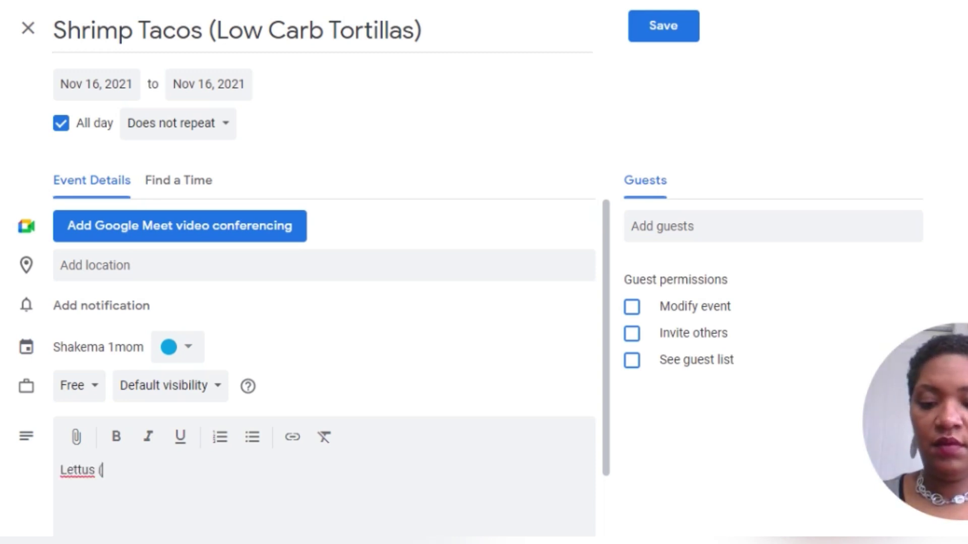
{"action": "type", "text": "needed)"}
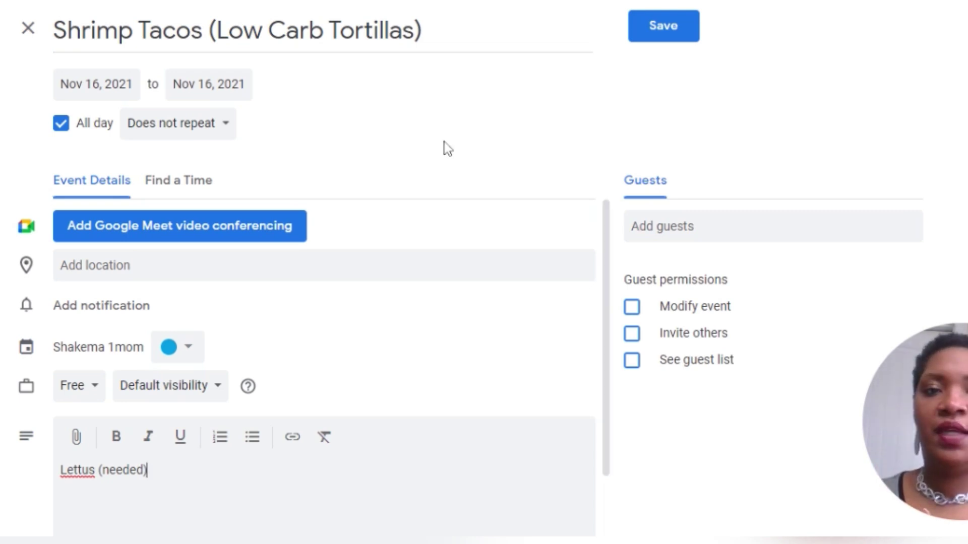
{"action": "left_click", "coordinate": [659, 31]}
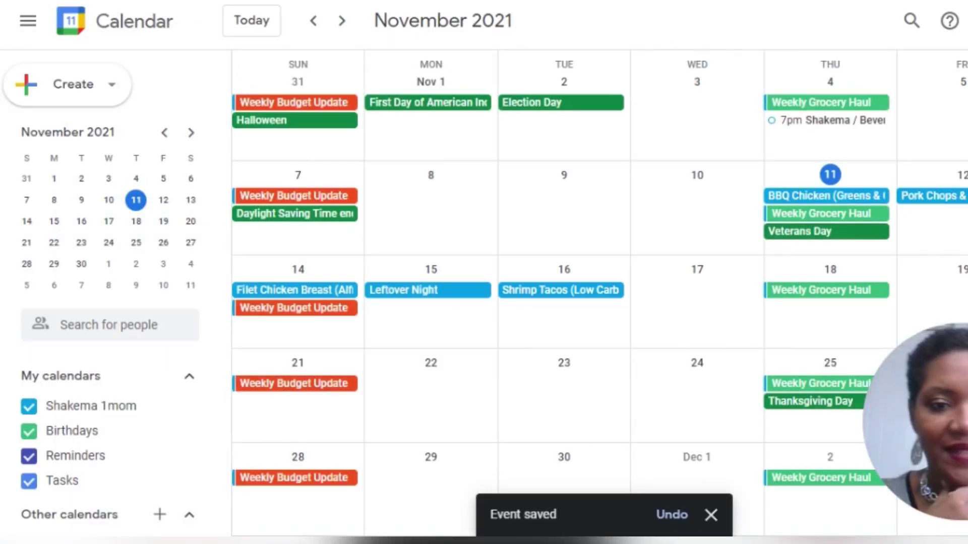
Step: Create a detailed all-day event on November 17, 2021 with the title "Q" and save it
{"action": "left_click", "coordinate": [695, 295]}
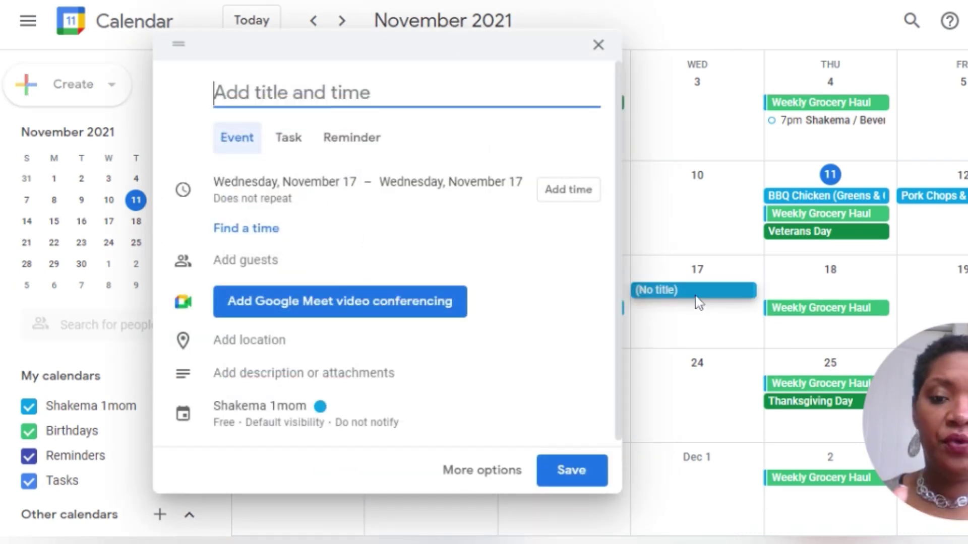
{"action": "left_click", "coordinate": [485, 473]}
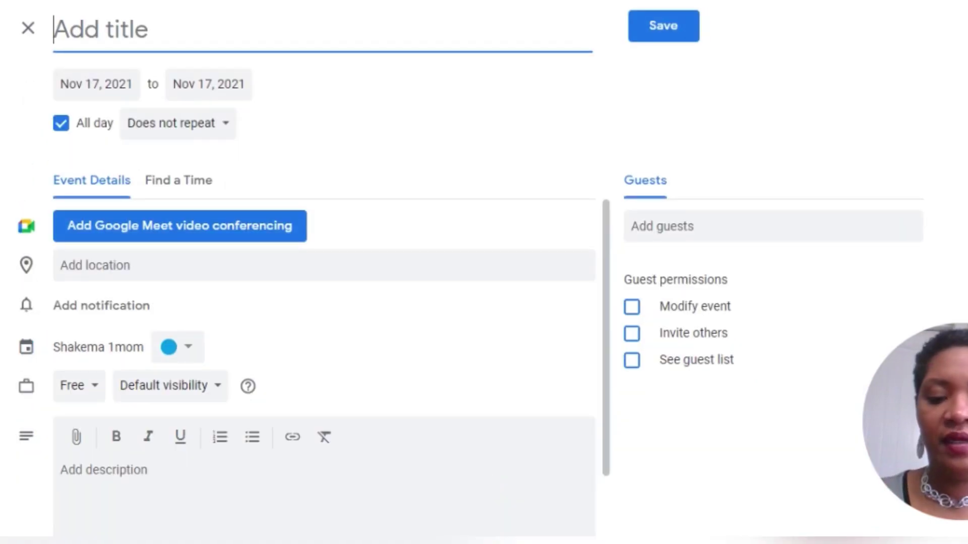
{"action": "type", "text": "Q"}
{"action": "key", "text": "Return"}
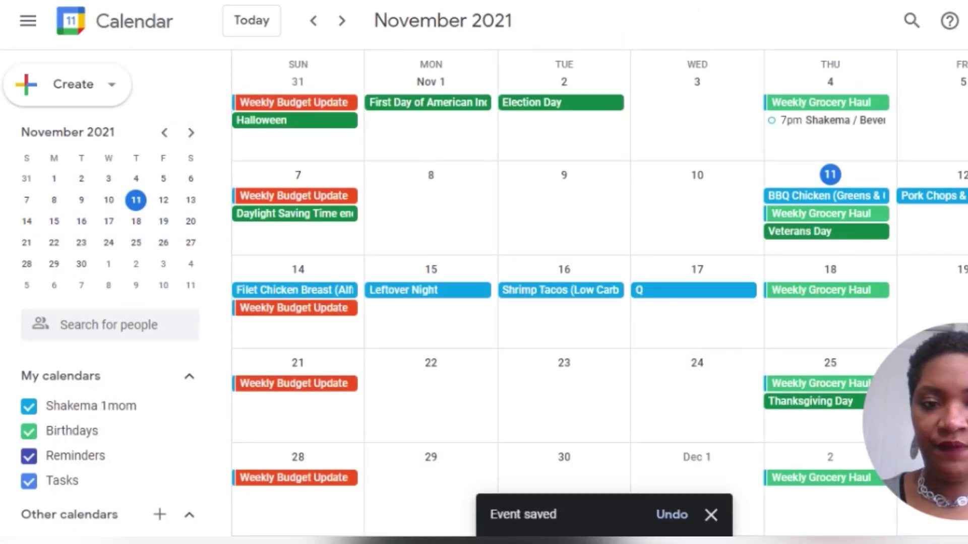
Step: Edit the November 17 event "Q" so its title reads "Quick (IP or CP) Soup" and save it
{"action": "left_click", "coordinate": [671, 298]}
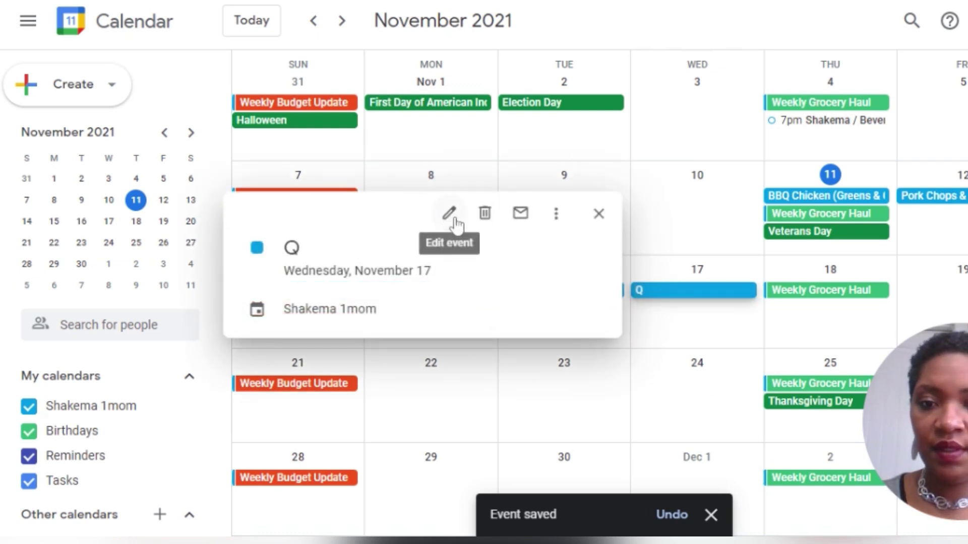
{"action": "left_click", "coordinate": [451, 216]}
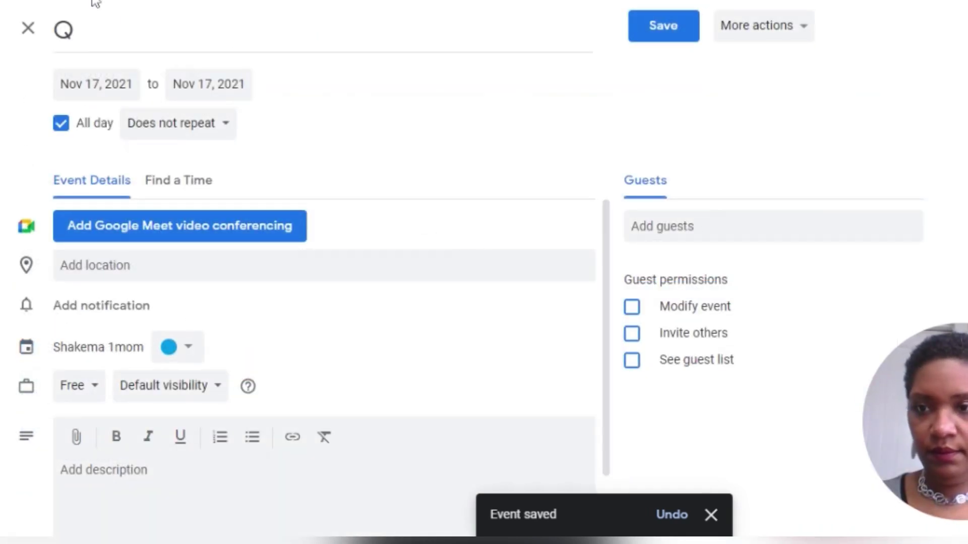
{"action": "left_click", "coordinate": [76, 29]}
{"action": "type", "text": "uick "}
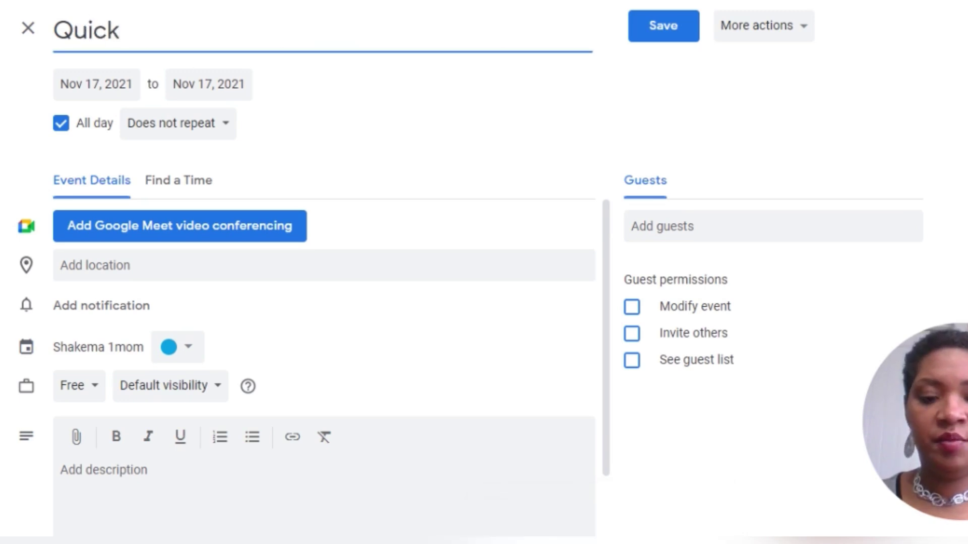
{"action": "type", "text": "(IP or CP"}
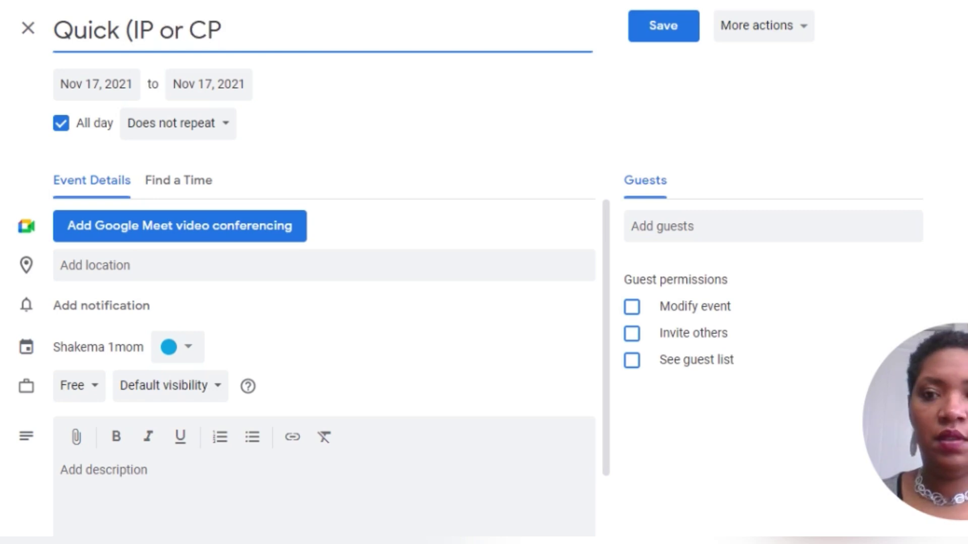
{"action": "type", "text": ") Soup"}
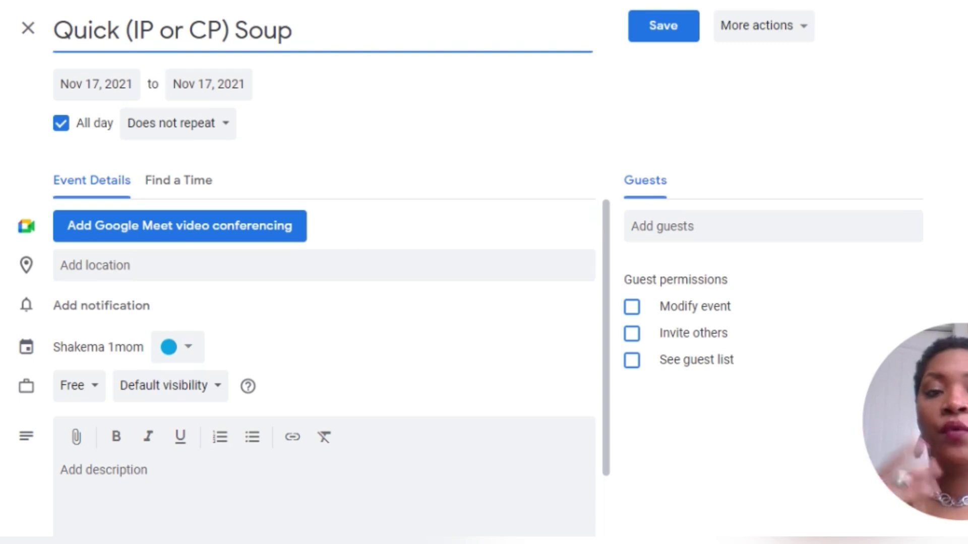
{"action": "left_click", "coordinate": [660, 29]}
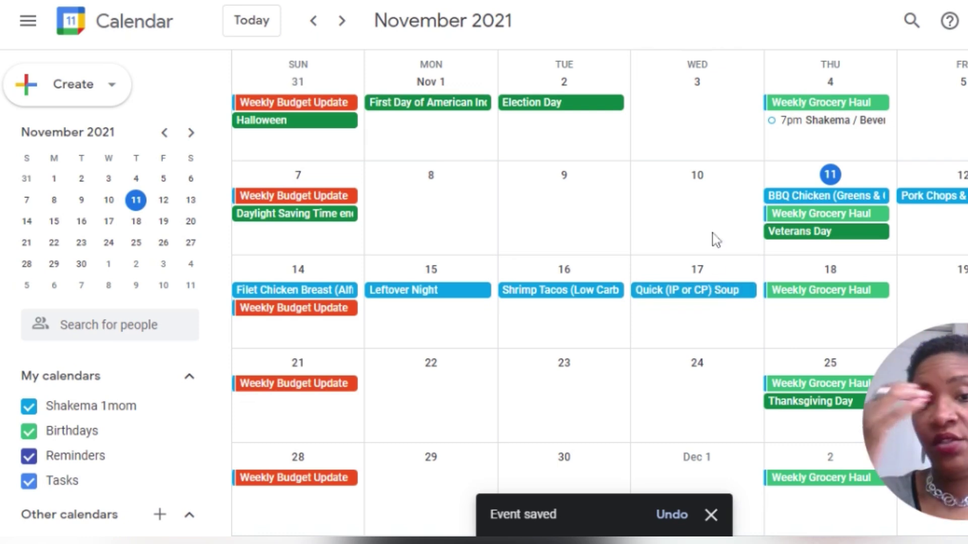
Step: Start a second detailed all-day event on November 17, 2021 and title it "Grocery Shopping Day"
{"action": "left_click", "coordinate": [701, 312]}
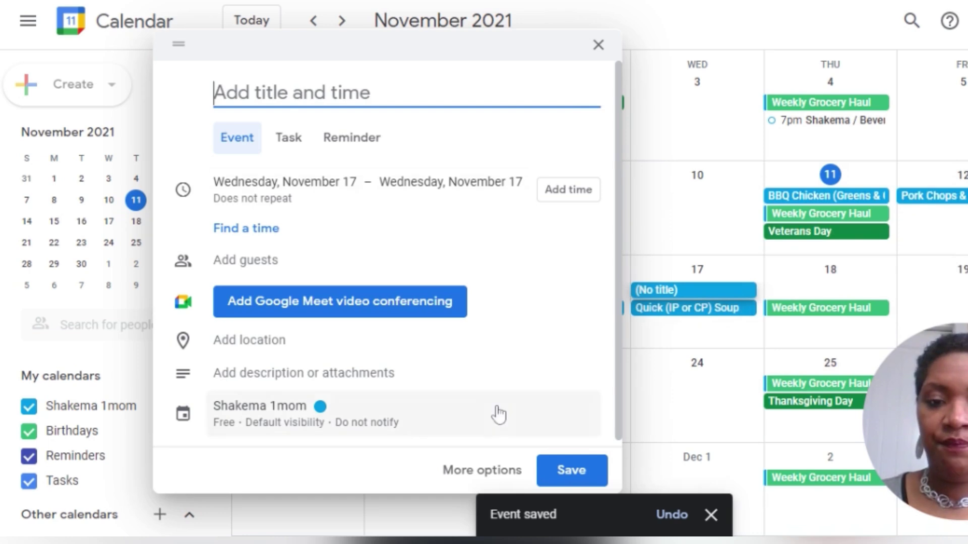
{"action": "left_click", "coordinate": [504, 483]}
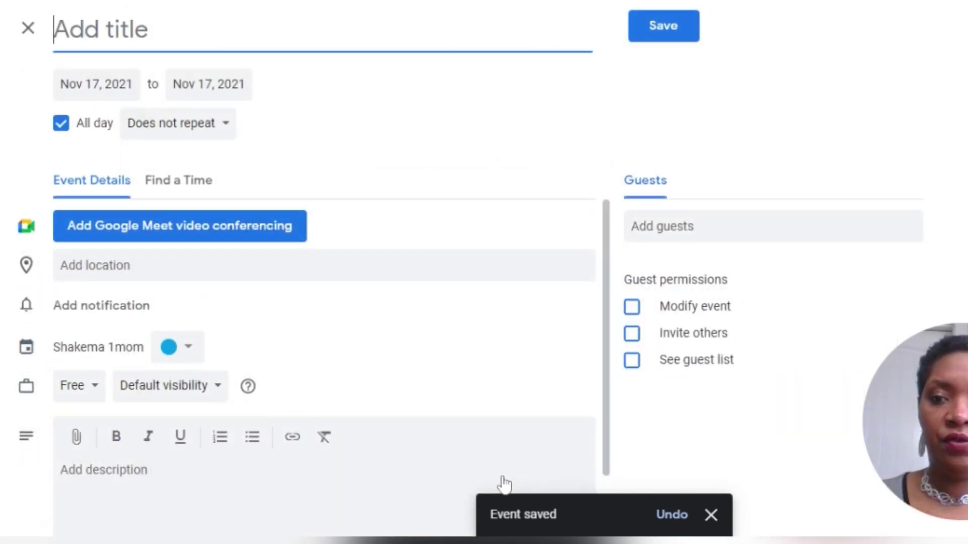
{"action": "type", "text": "Grocery S"}
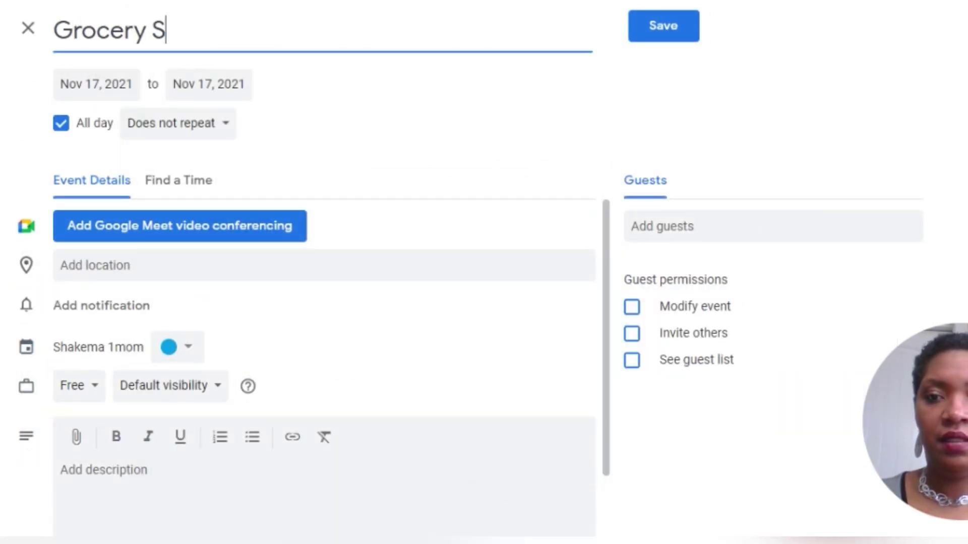
{"action": "type", "text": "hopping Day"}
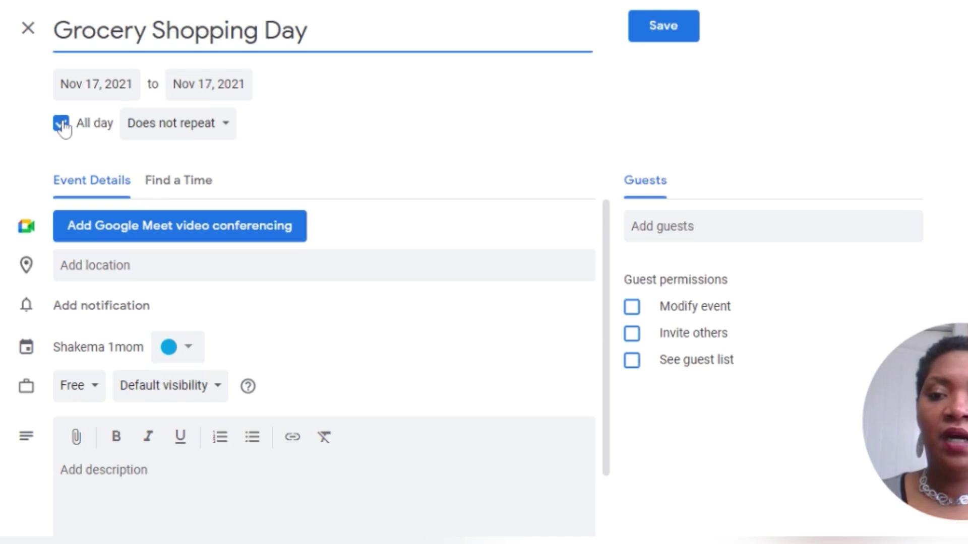
Step: Color the Grocery Shopping Day event purple and set it to repeat weekly on Wednesday
{"action": "left_click", "coordinate": [190, 352]}
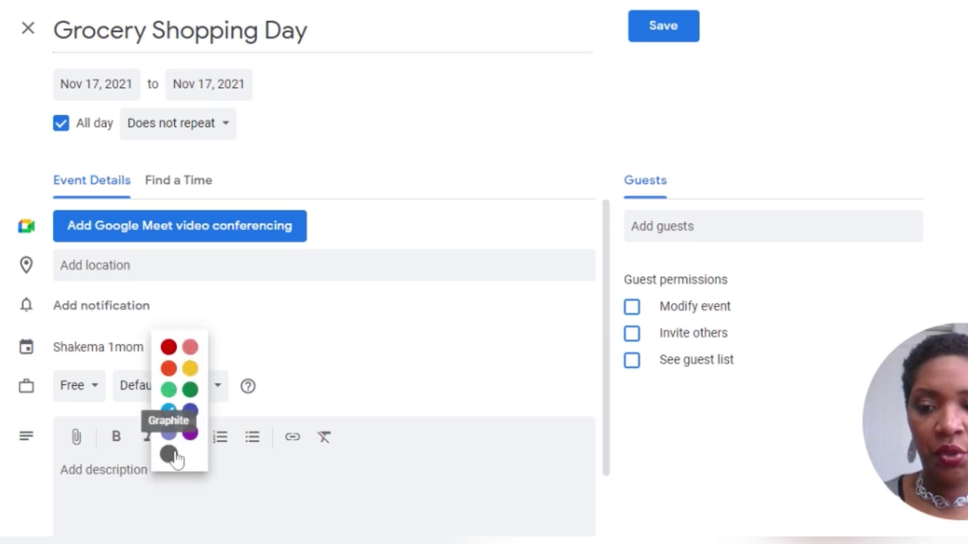
{"action": "left_click", "coordinate": [190, 433]}
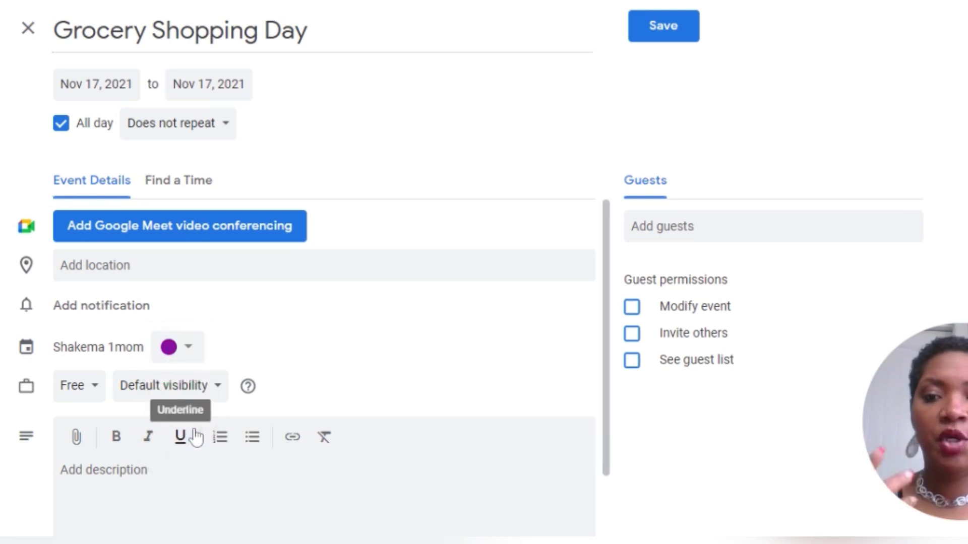
{"action": "left_click", "coordinate": [230, 130]}
{"action": "left_click", "coordinate": [219, 190]}
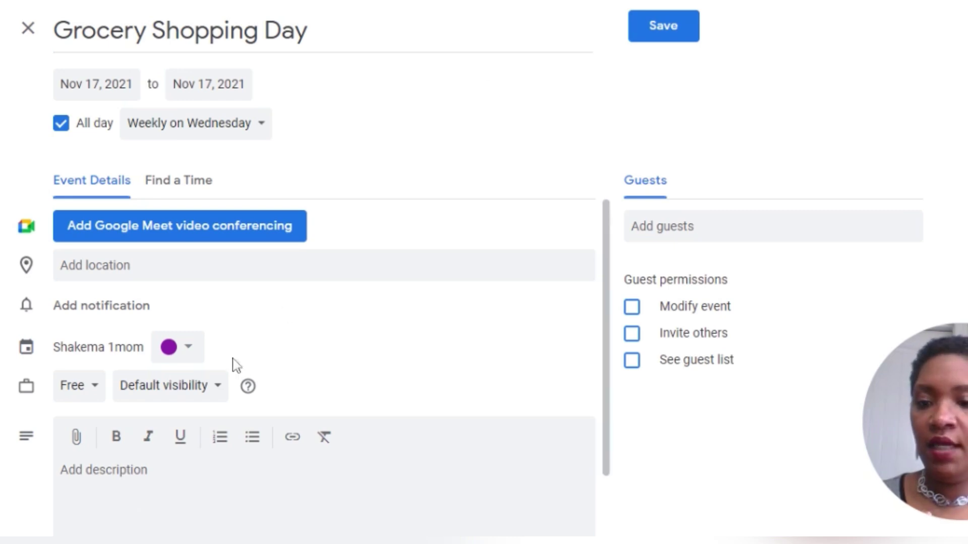
Step: Add the description lines "Check ads before shopping" and "Make a list for stock ups/preps" to the Grocery Shopping Day event and save it
{"action": "type", "text": "Check Ad"}
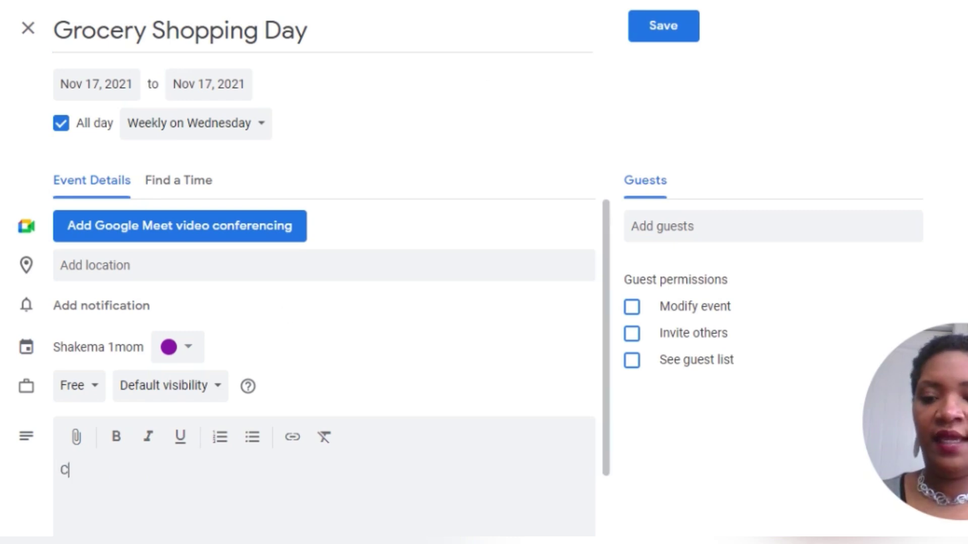
{"action": "key", "text": "BackSpace"}
{"action": "key", "text": "BackSpace"}
{"action": "type", "text": "ads before shopping "}
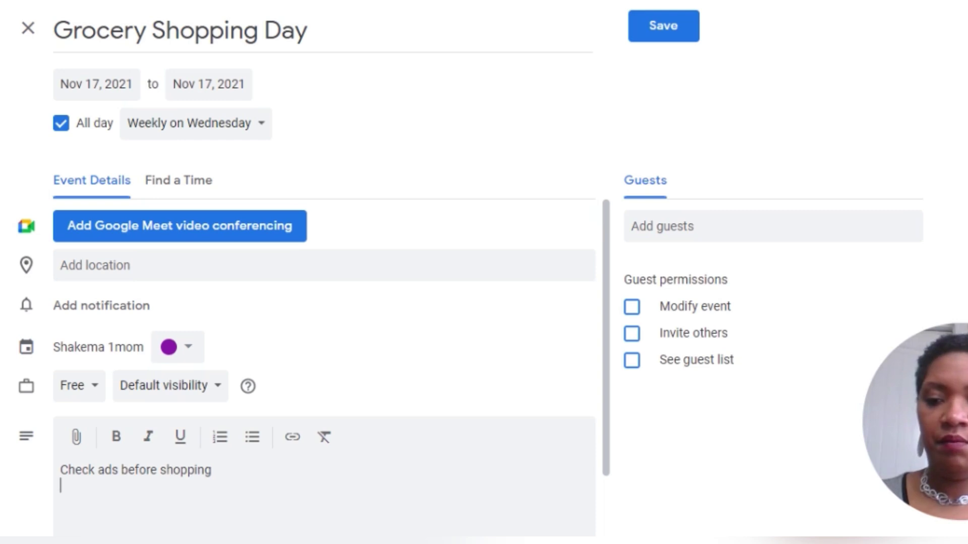
{"action": "type", "text": "Make"}
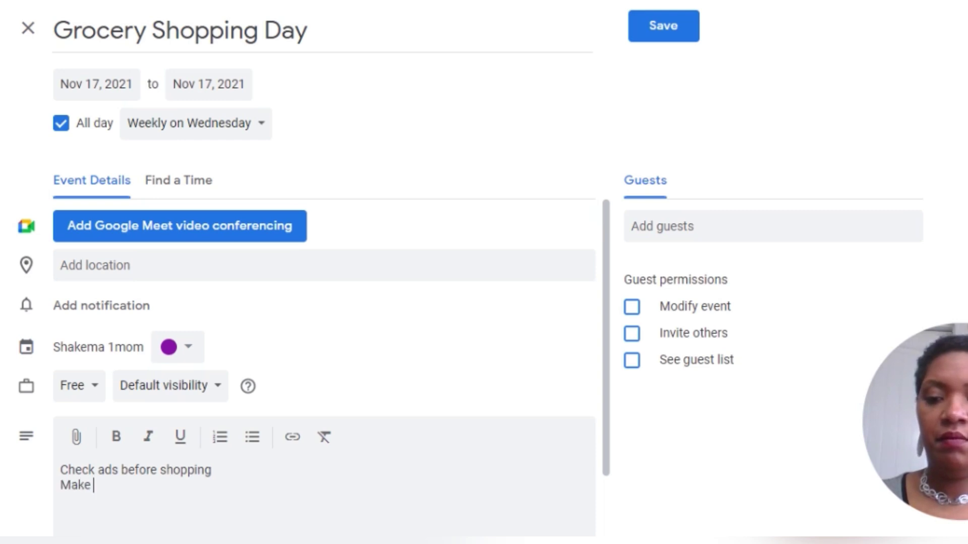
{"action": "type", "text": " a list for s"}
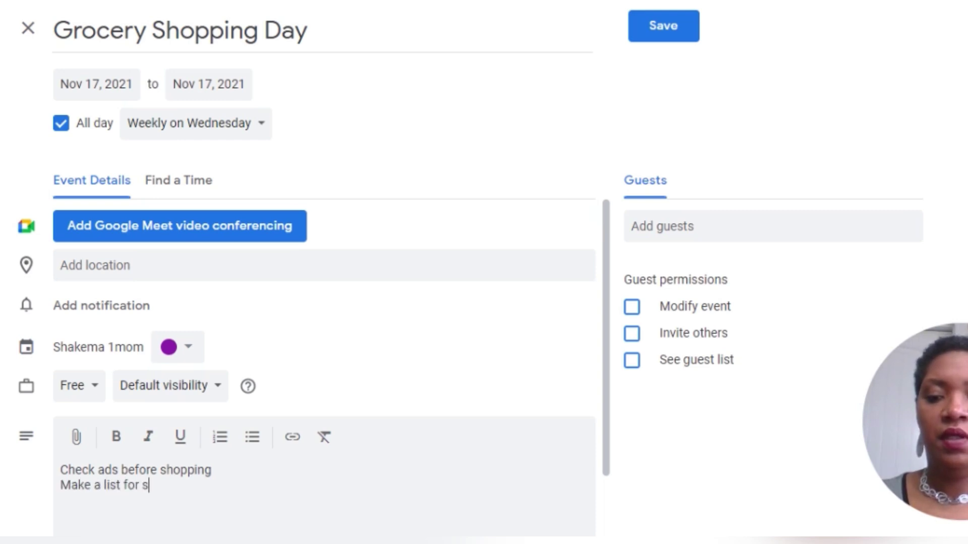
{"action": "type", "text": "tock ups"}
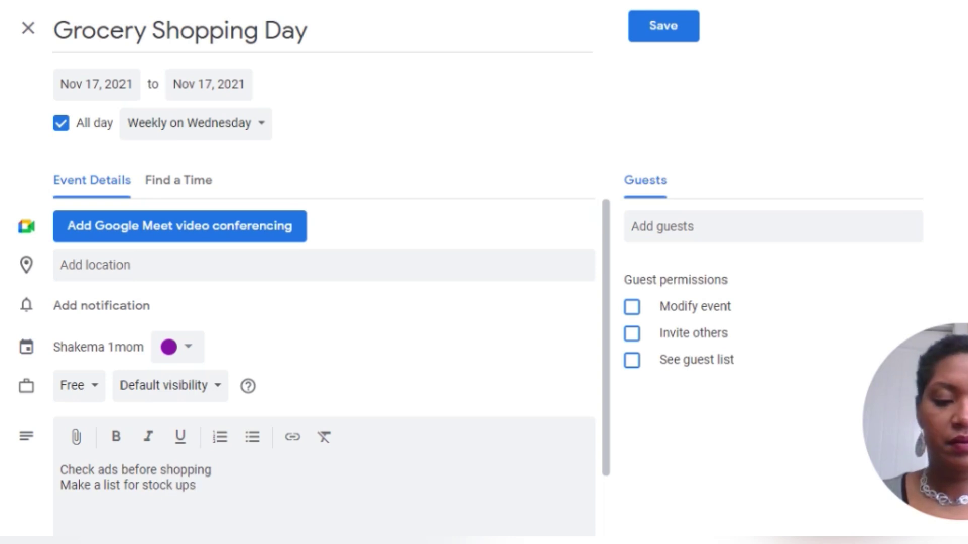
{"action": "type", "text": "/preps"}
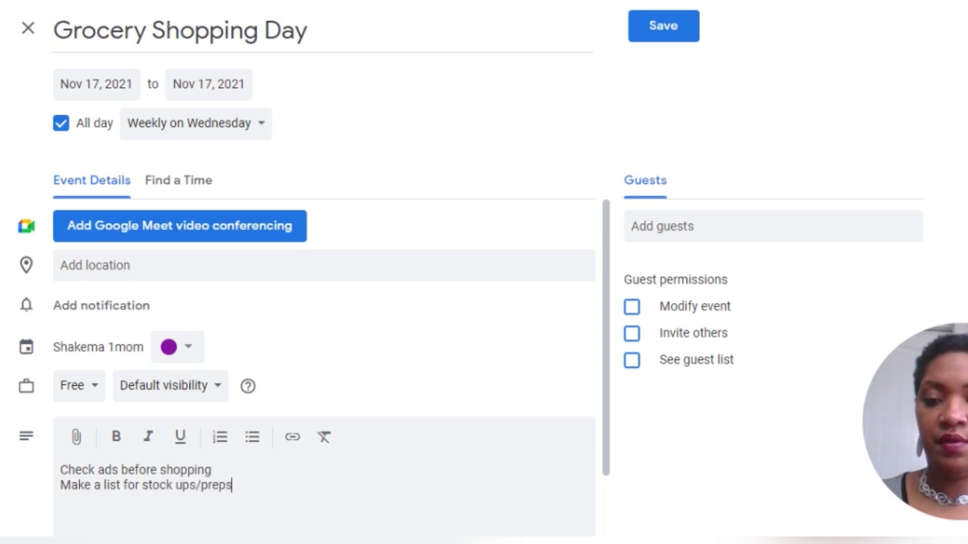
{"action": "left_click", "coordinate": [675, 34]}
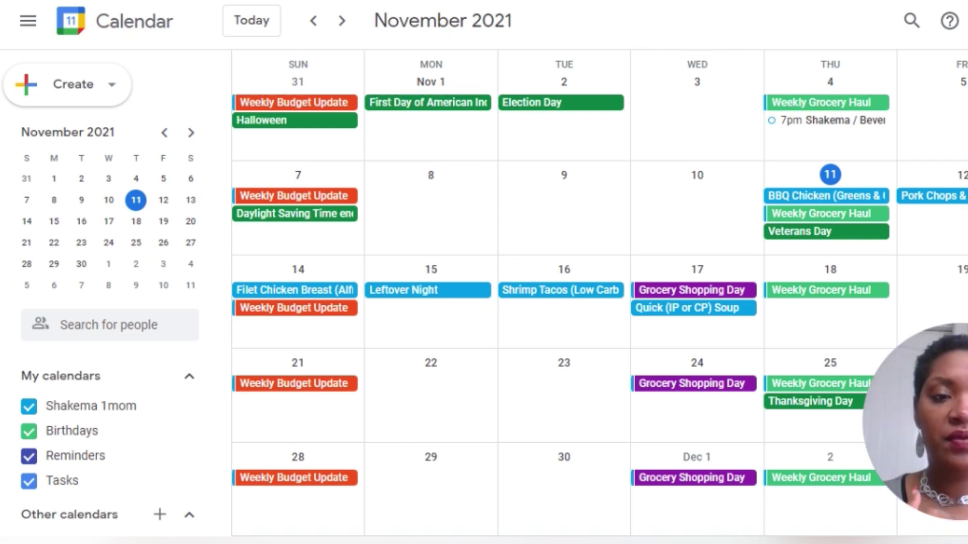
Step: Set the November 17 "Quick (IP or CP) Soup" event to repeat weekly on Wednesday and save it
{"action": "left_click", "coordinate": [933, 196]}
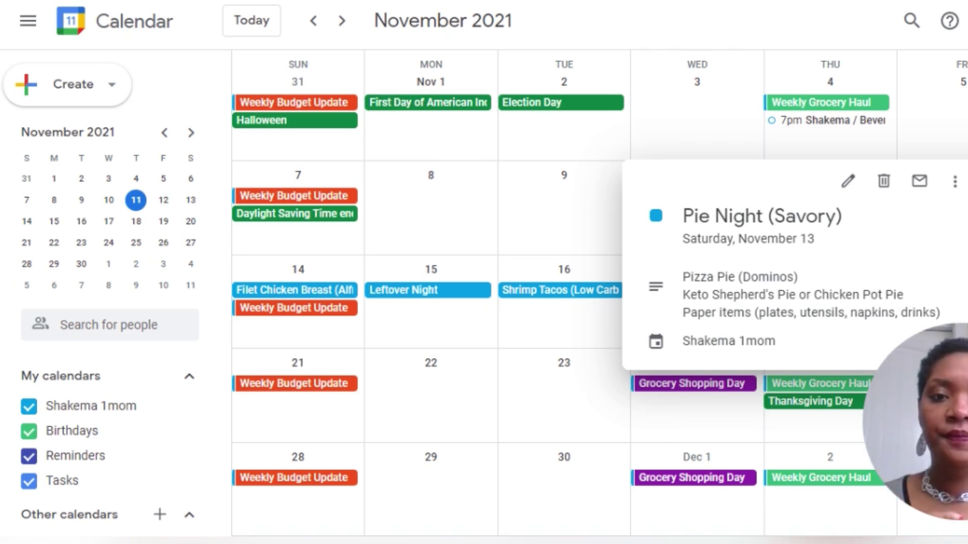
{"action": "left_click", "coordinate": [583, 335]}
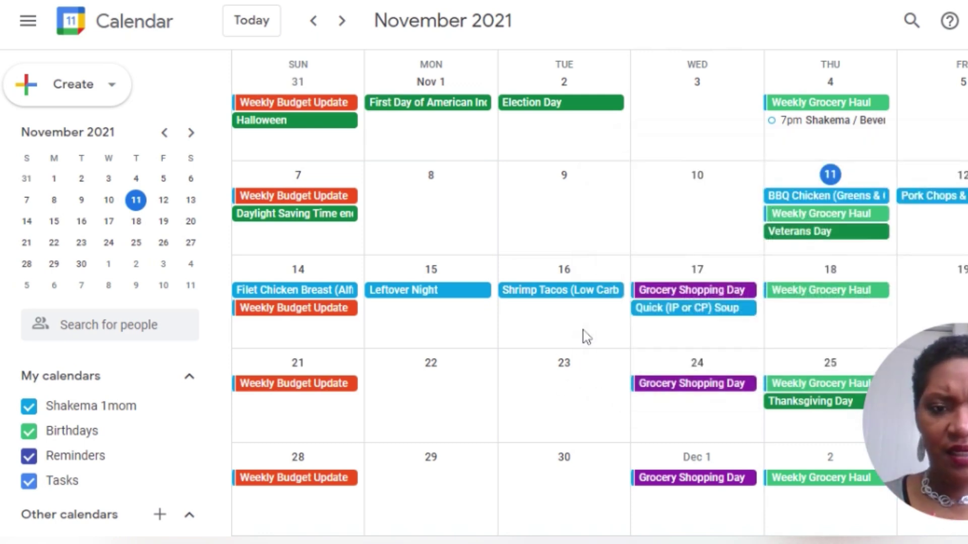
{"action": "left_click", "coordinate": [697, 313]}
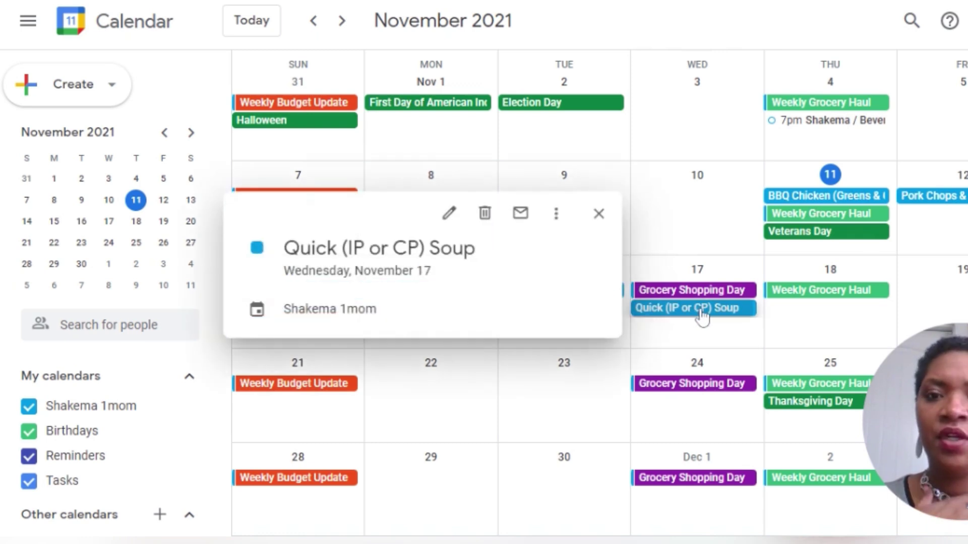
{"action": "left_click", "coordinate": [448, 213]}
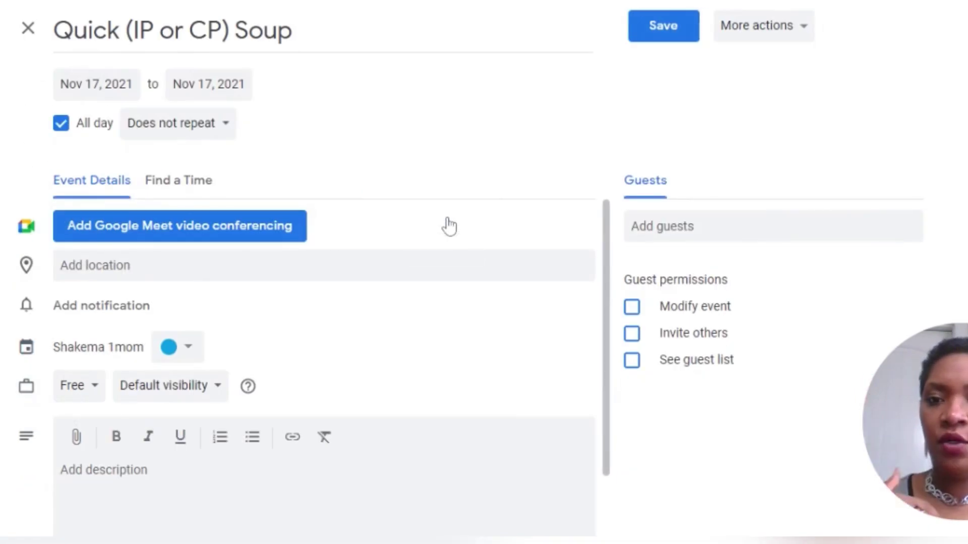
{"action": "left_click", "coordinate": [228, 125]}
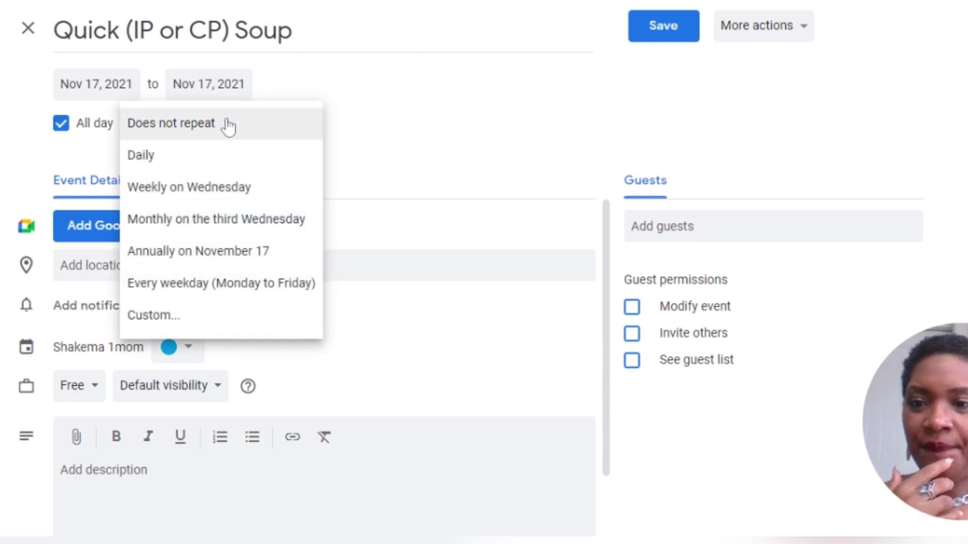
{"action": "left_click", "coordinate": [227, 189]}
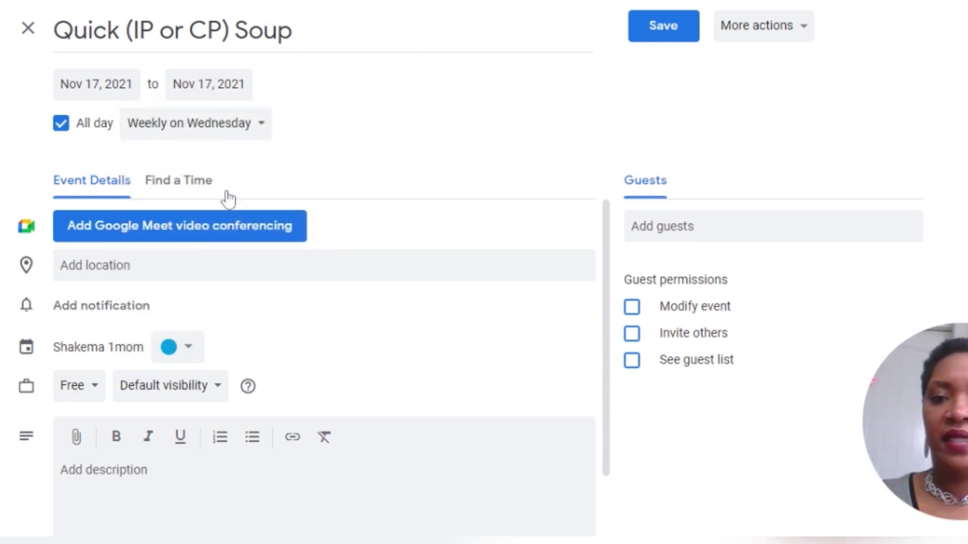
{"action": "left_click", "coordinate": [686, 38]}
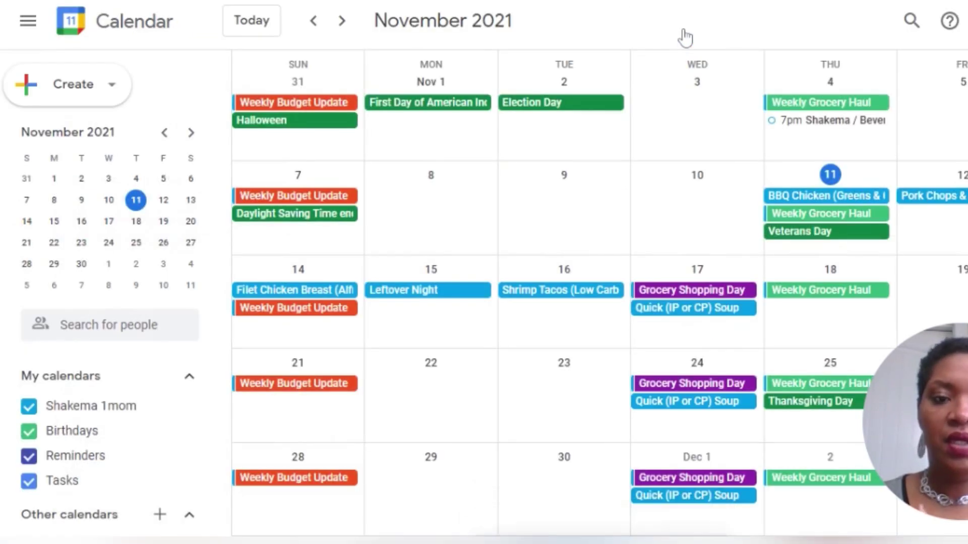